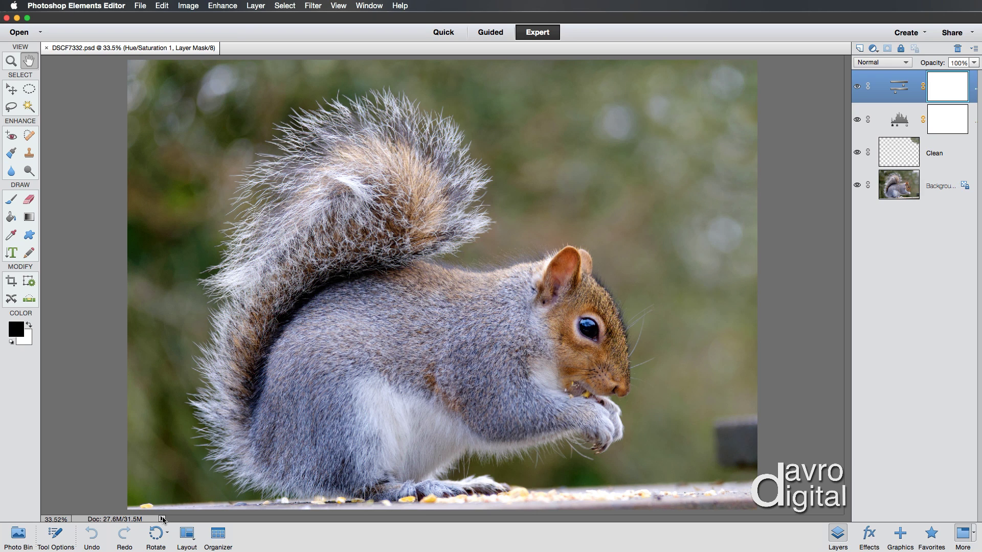
- Keep document sizes in the status bar and create a merged-layers duplicate named 'Squirrel'
left_click(162, 519)
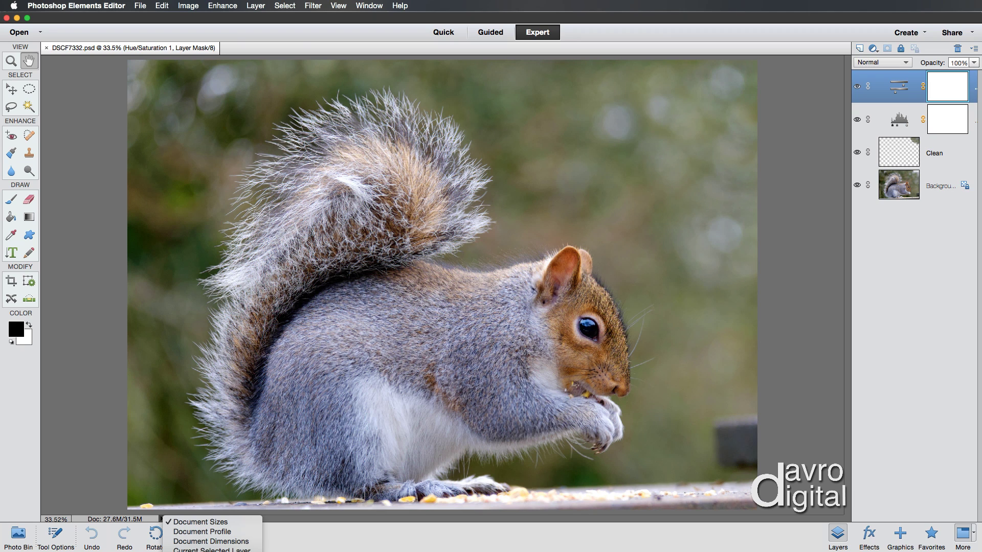
left_click(218, 523)
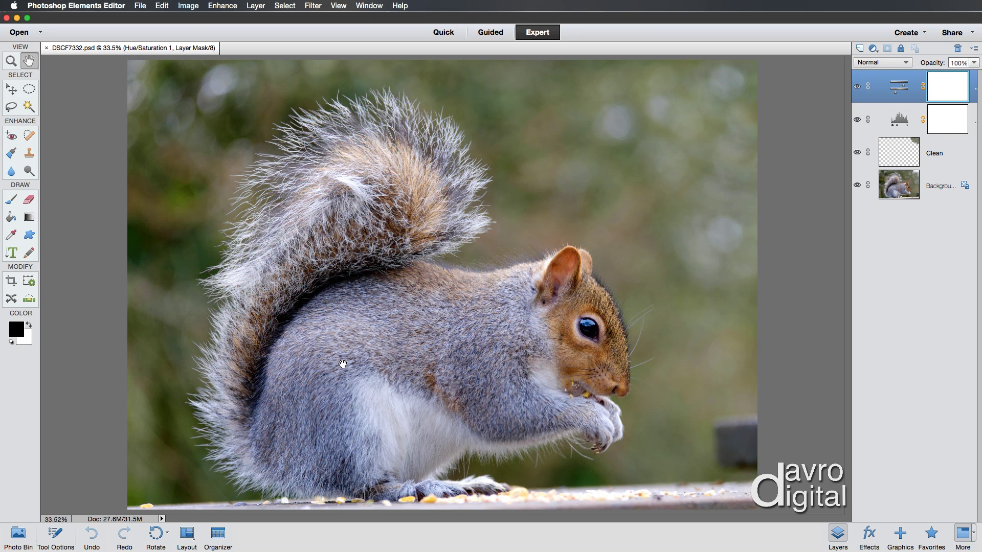
left_click(141, 8)
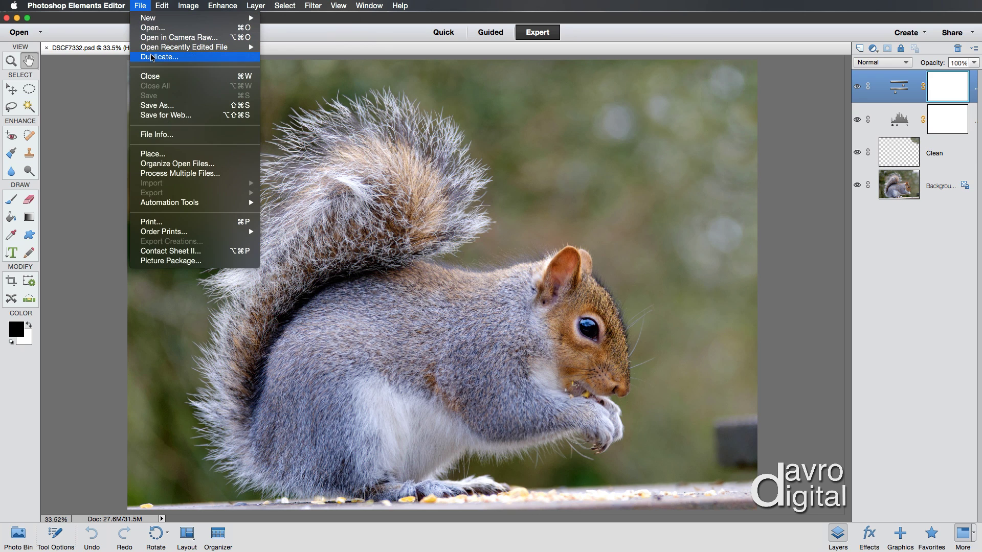
left_click(152, 58)
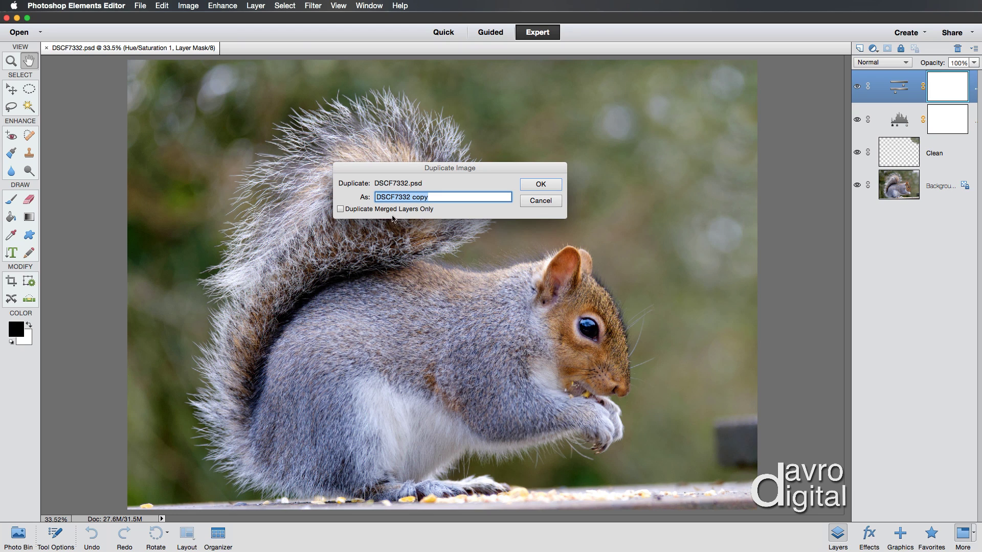
type("Squirrel")
left_click(545, 186)
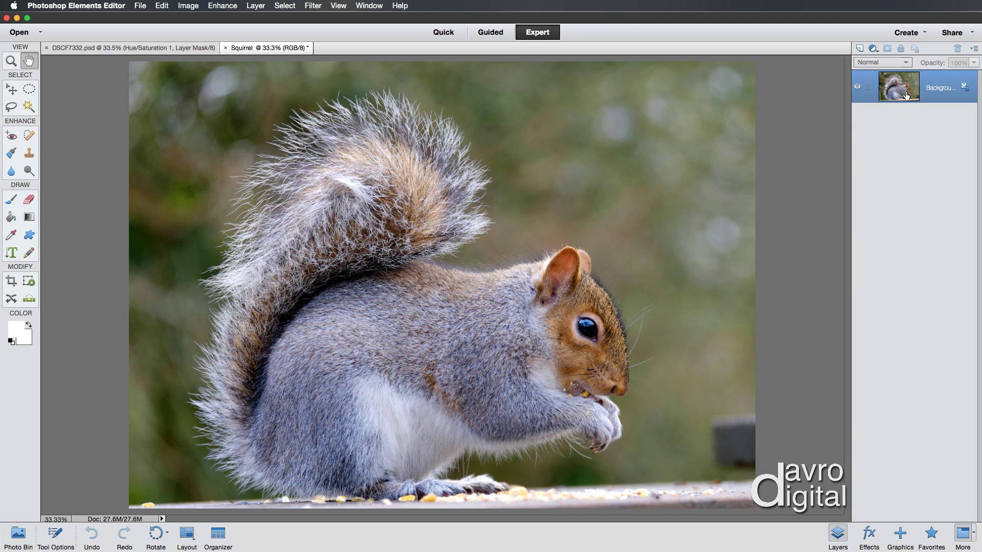
- Close the layered DSCF7332.psd original, leaving only the Squirrel copy open
left_click(62, 51)
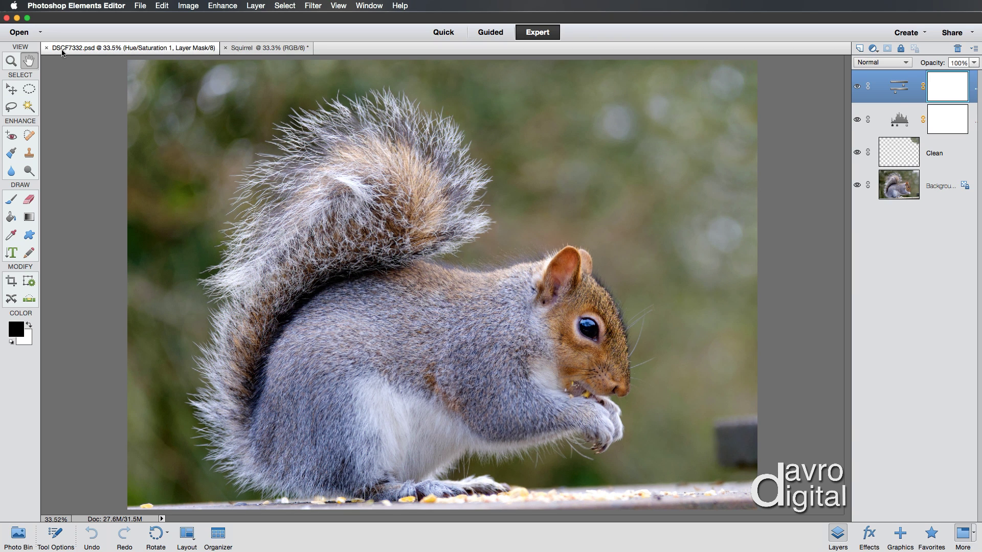
left_click(46, 47)
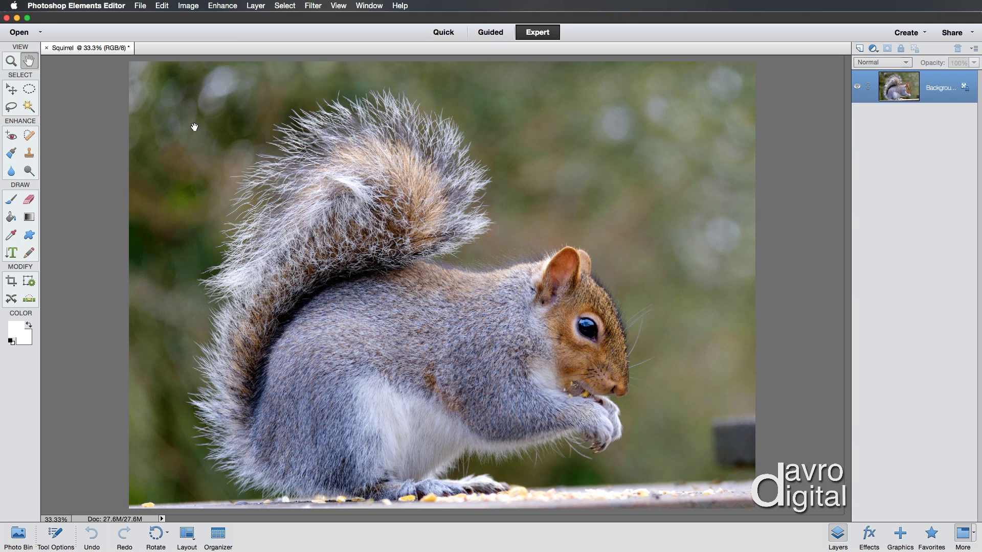
- Open Image Size (3675 × 2625 px at 300 ppi) and toggle Constrain Proportions off and on
left_click(185, 5)
mouse_move(192, 67)
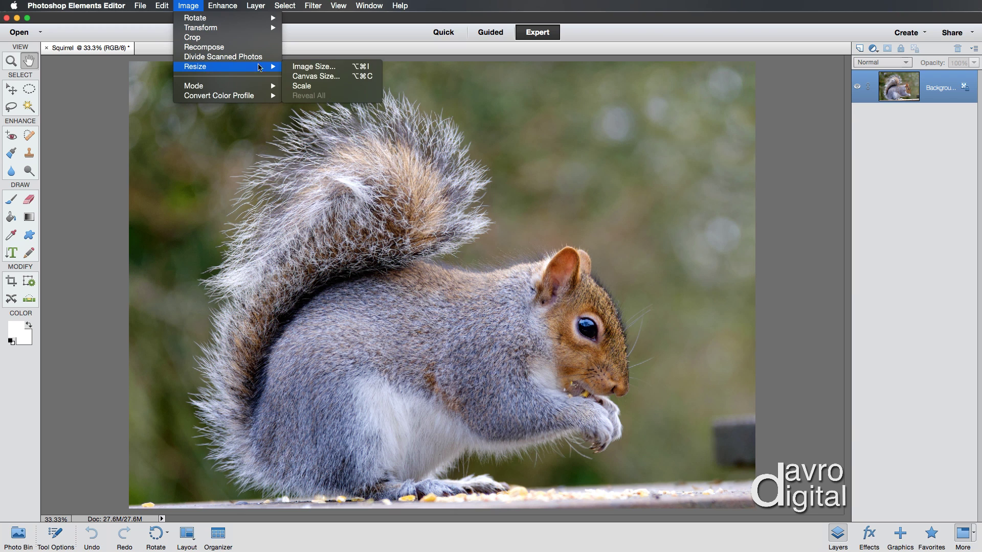
left_click(311, 67)
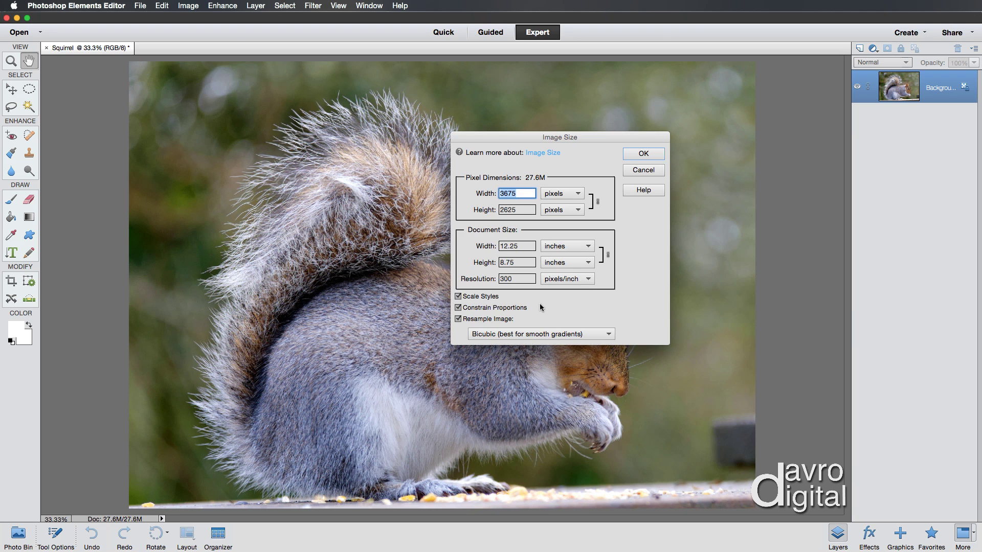
double_click(518, 279)
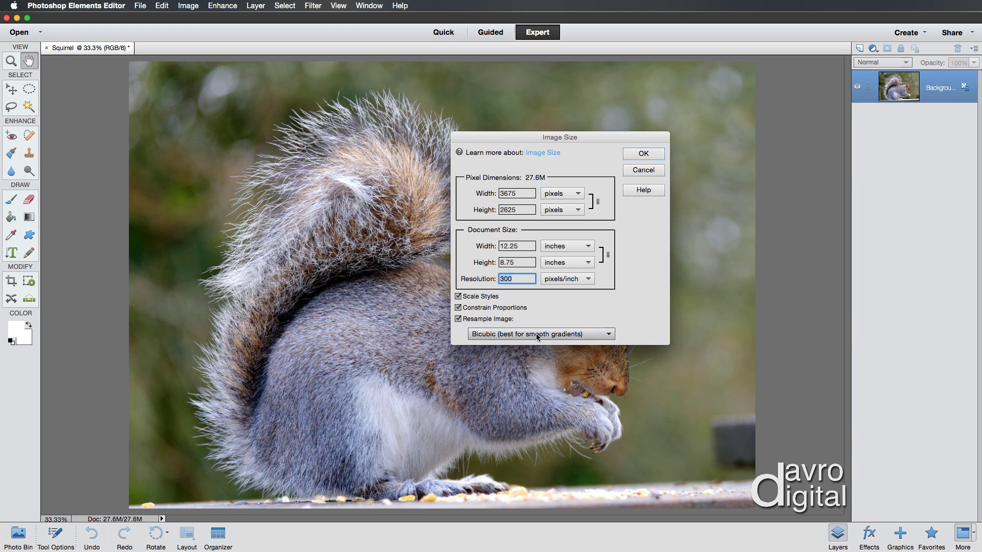
left_click(533, 308)
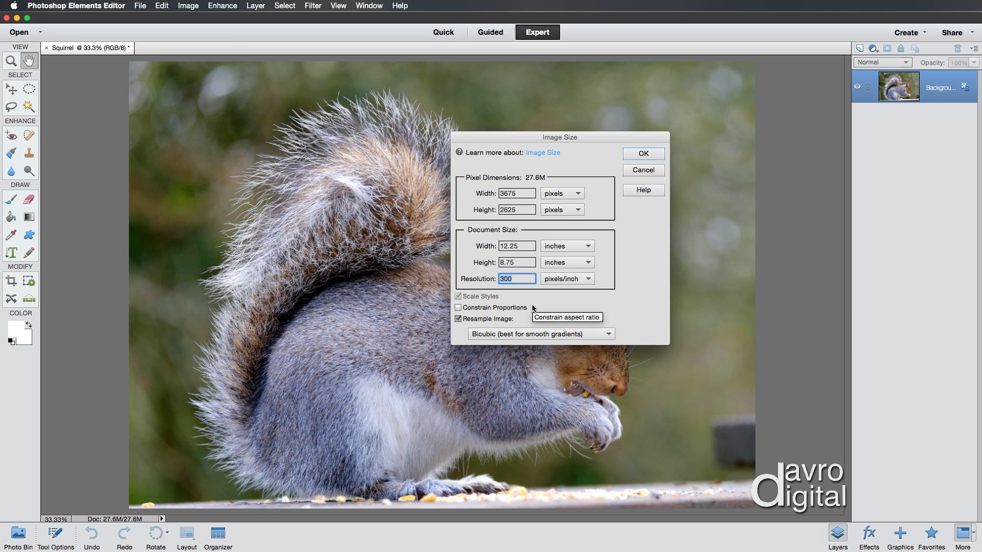
left_click(523, 309)
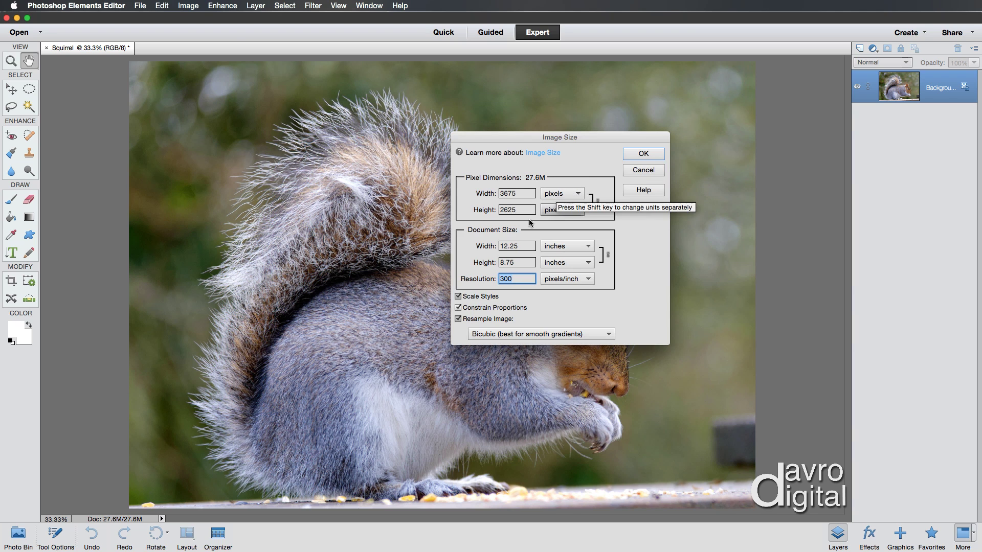
- Set the document width to 6 inches, giving 1800 × 1286 pixels at 300 ppi
left_click(580, 244)
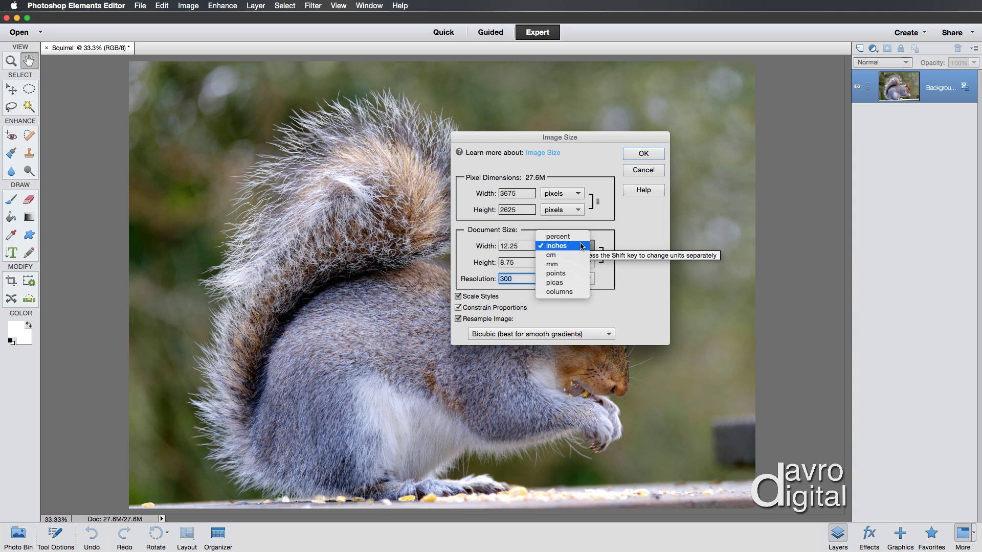
left_click(581, 246)
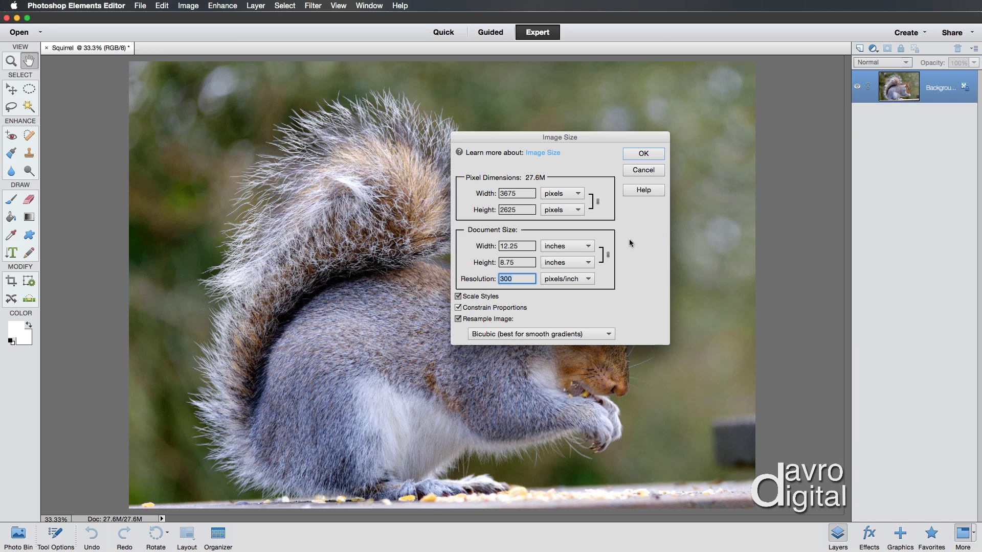
left_click_drag(522, 246, 484, 246)
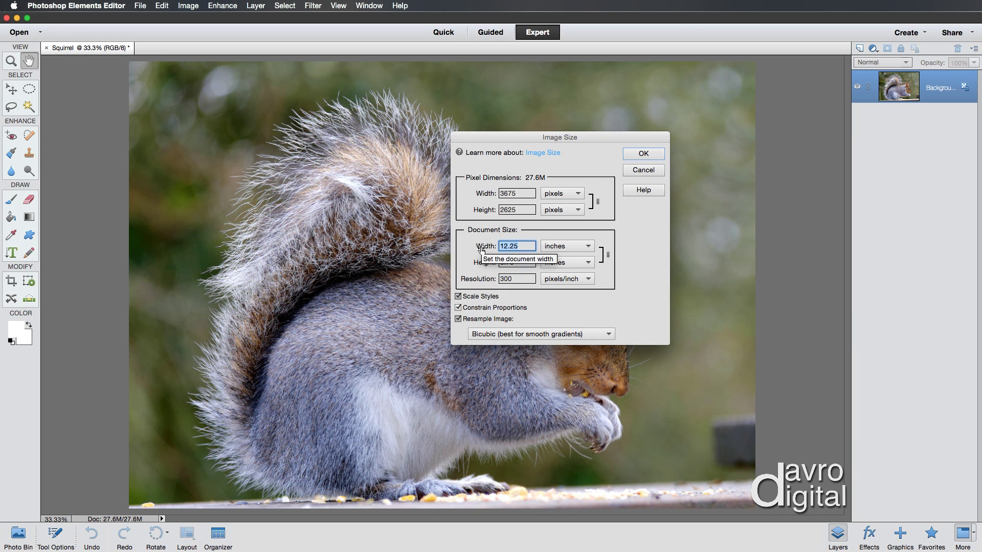
type("10")
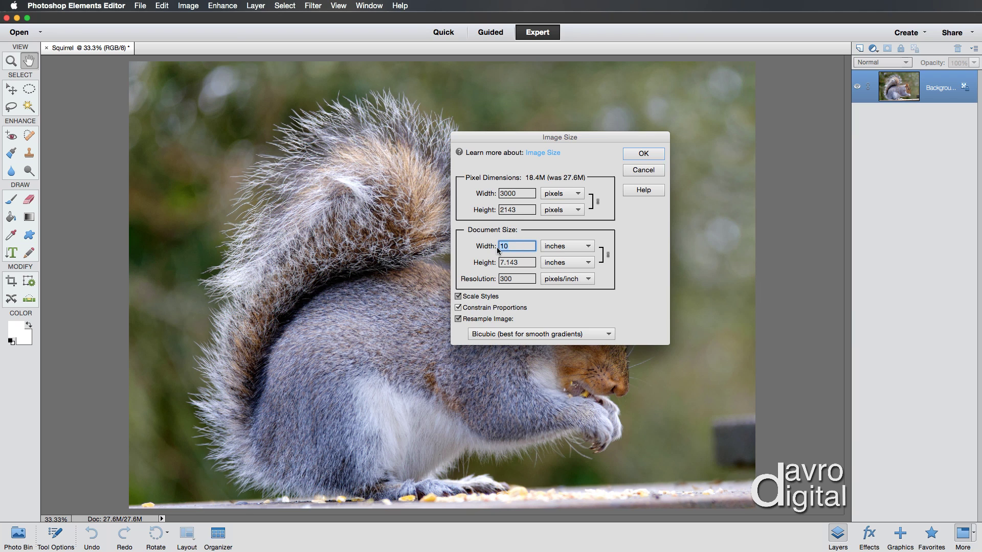
type("6")
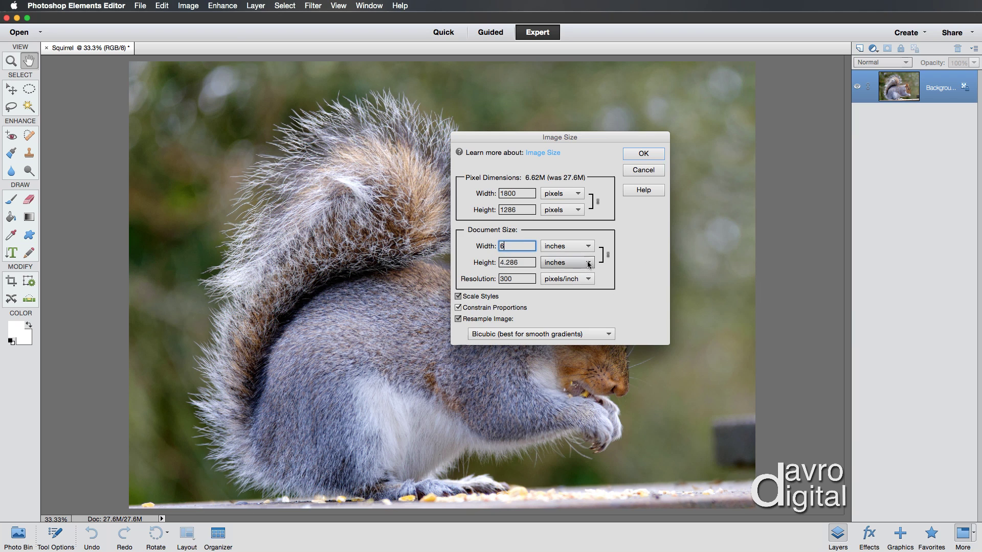
left_click(555, 194)
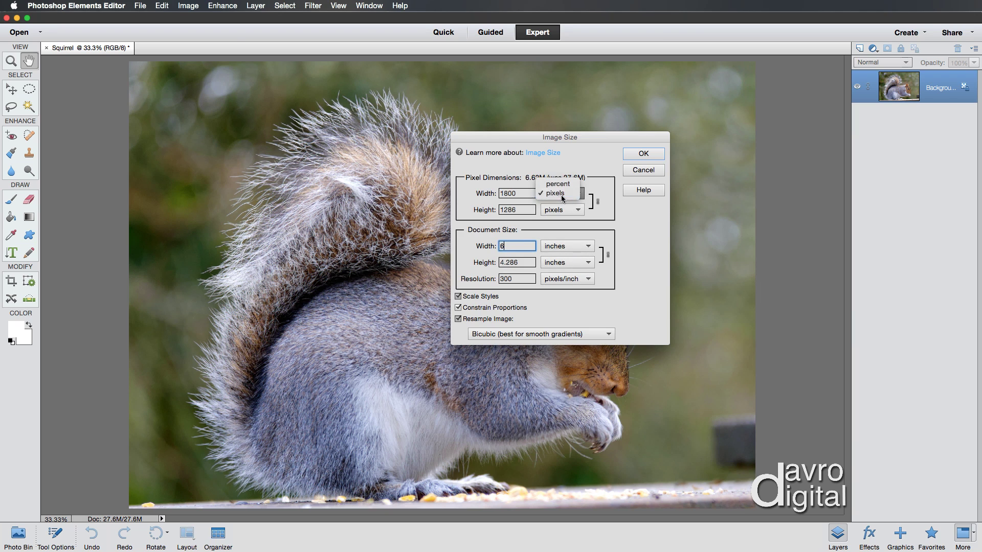
- Set the pixel width to 1400 (1400 × 1000 pixels) with Bicubic resampling kept
left_click(561, 195)
double_click(500, 193)
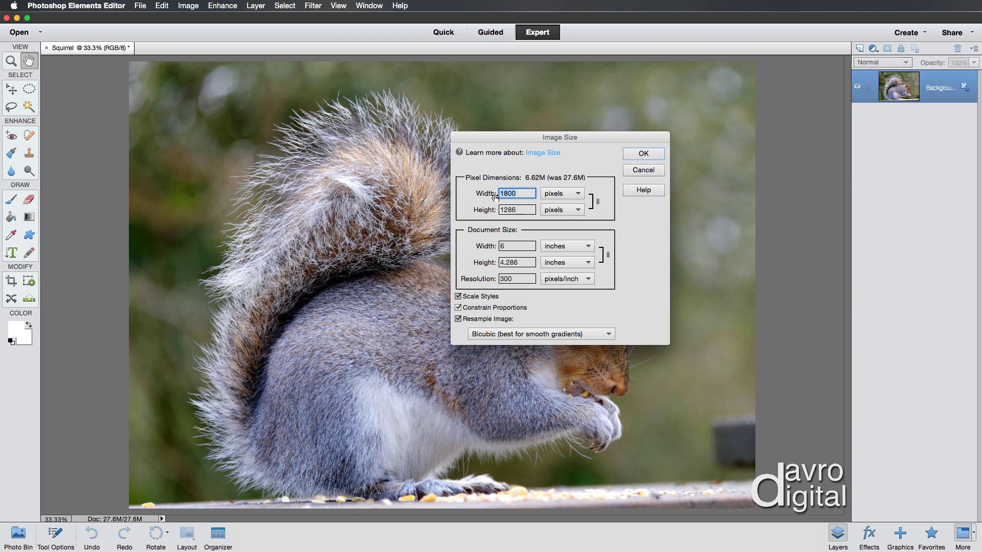
type("140")
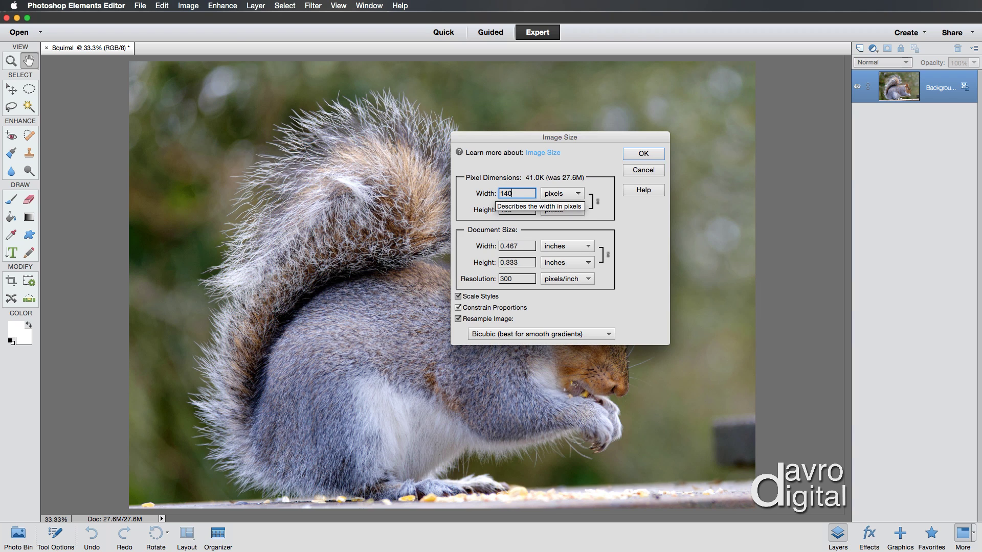
type("0")
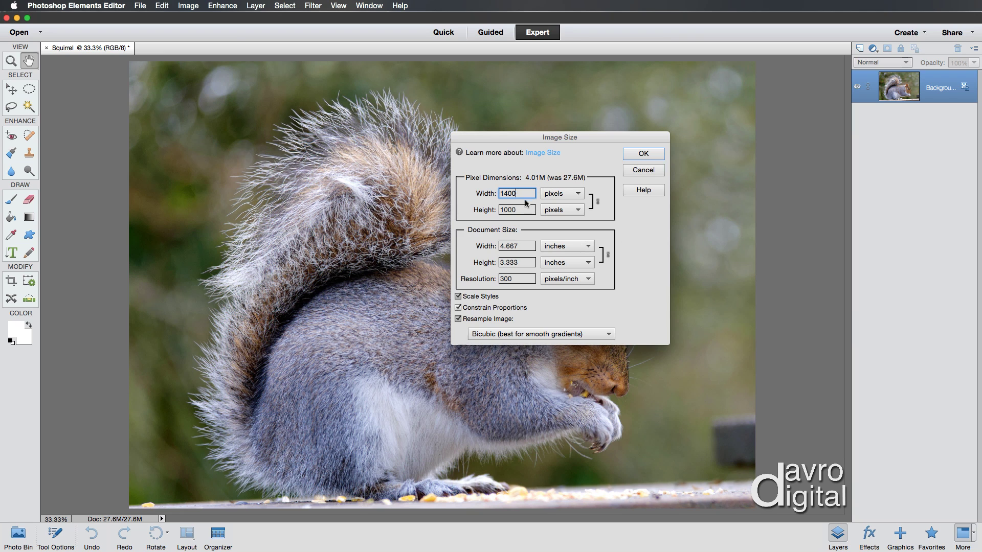
left_click_drag(518, 193, 500, 193)
type("1024")
double_click(508, 193)
type("140")
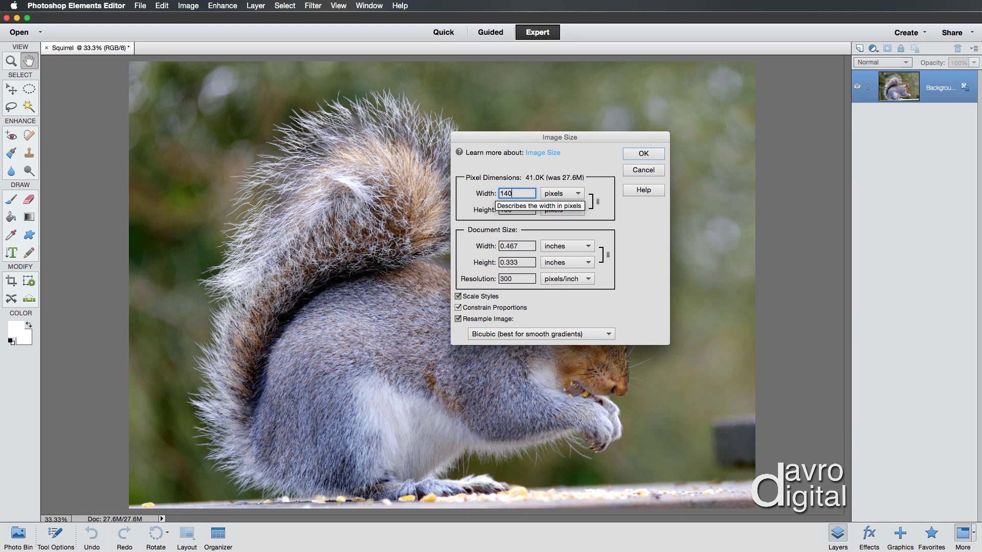
type("0")
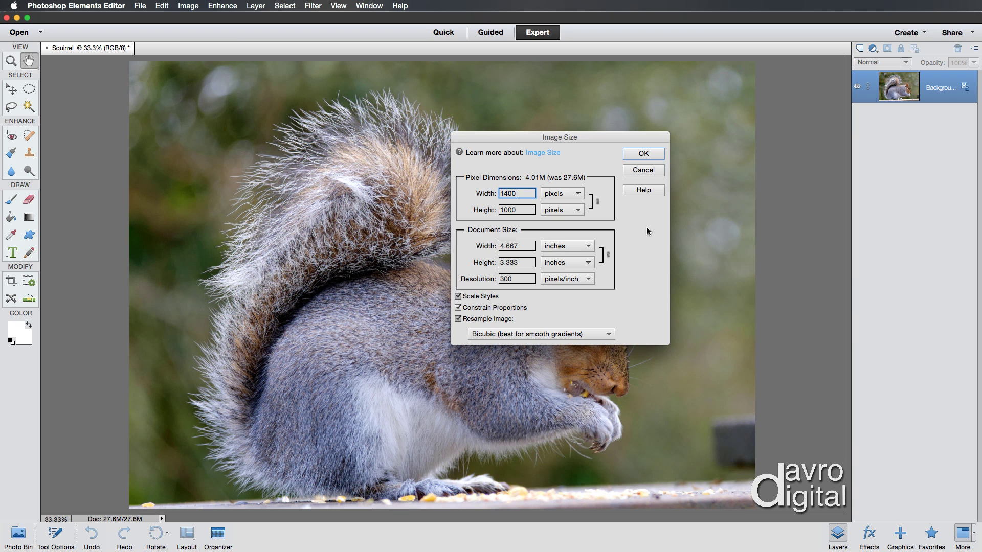
left_click(459, 320)
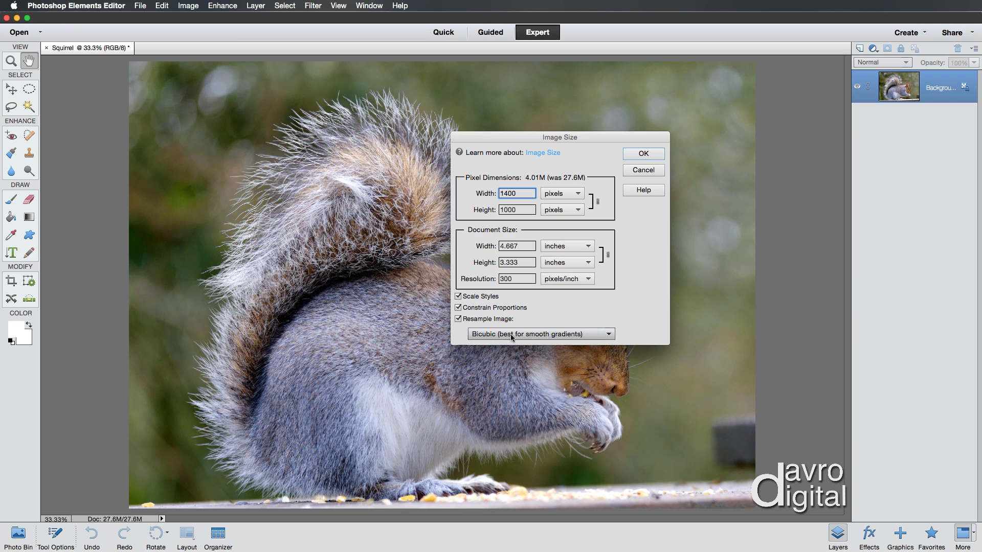
left_click(611, 335)
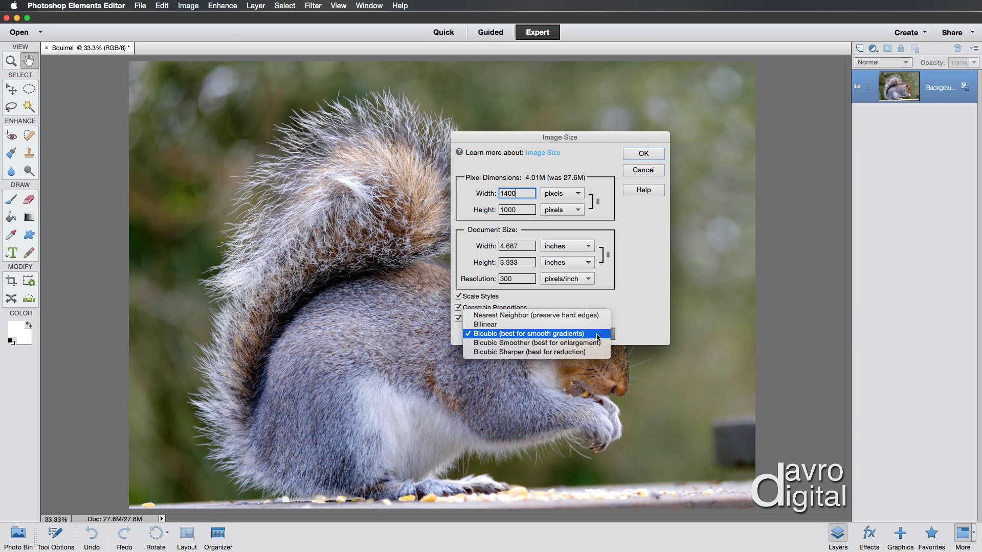
left_click(597, 335)
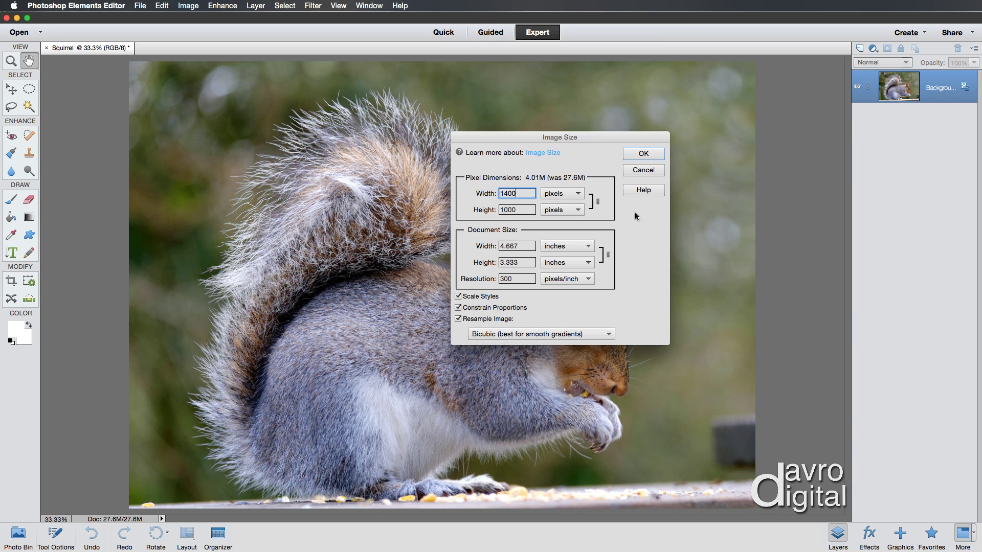
left_click(643, 154)
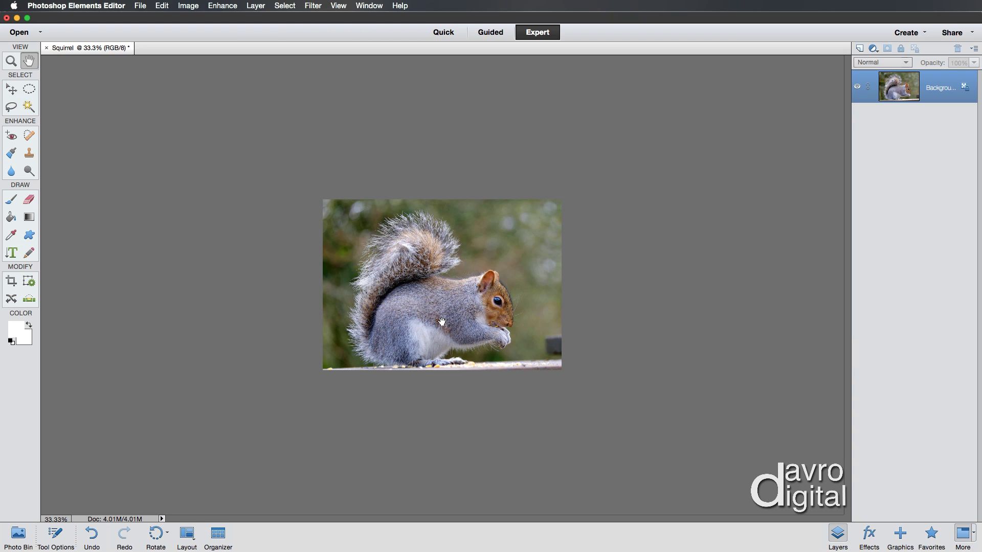
key("super")
left_click(442, 321, "super")
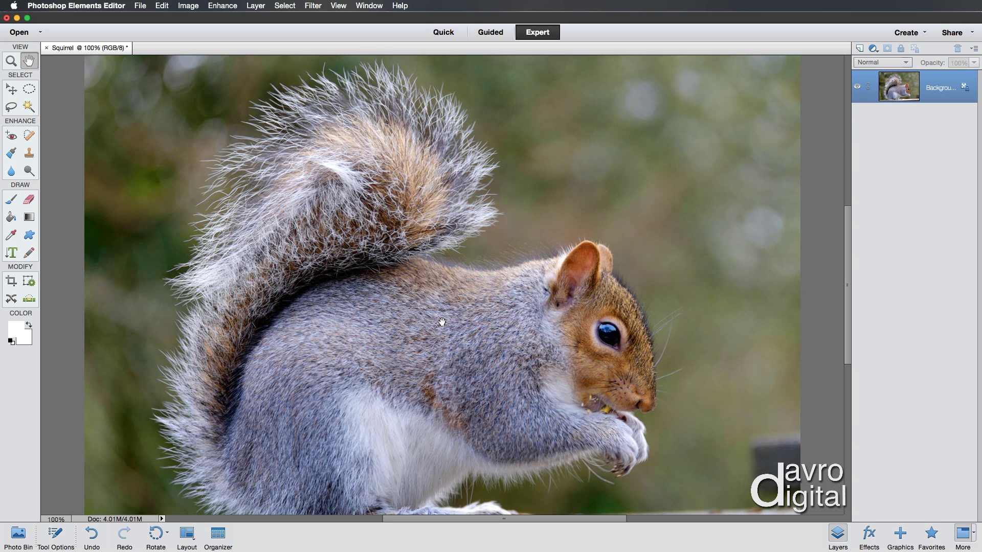
scroll(453, 350, "down", 3)
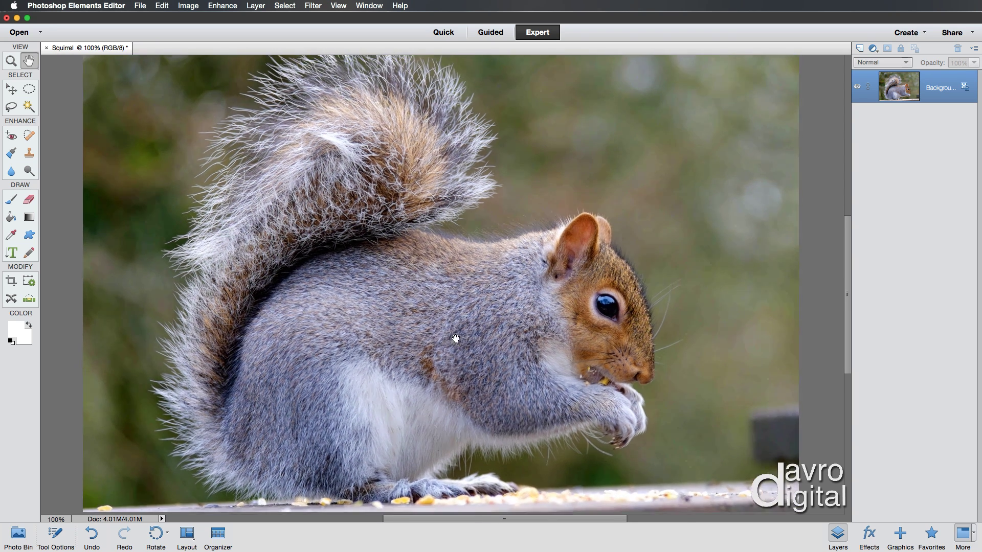
scroll(456, 338, "up", 3)
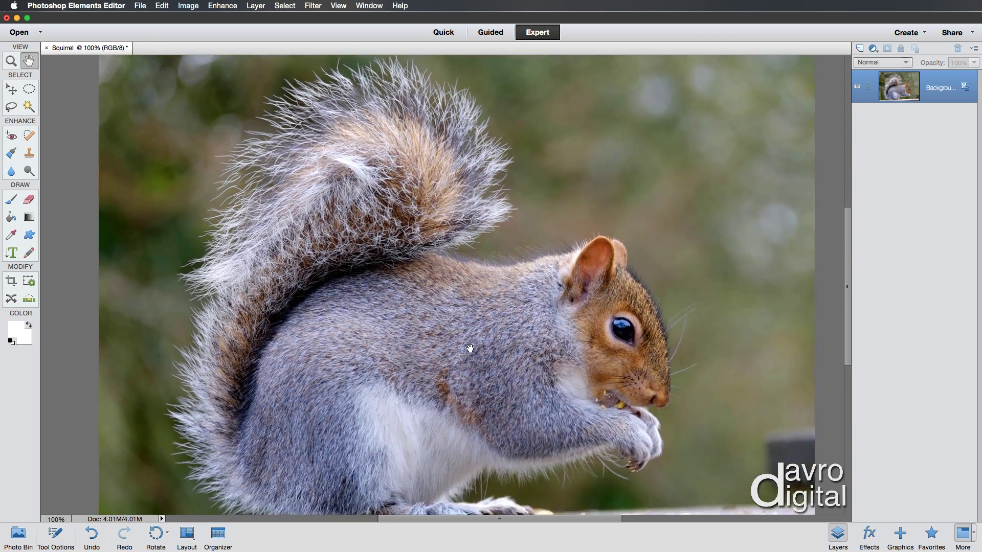
left_click_drag(470, 348, 458, 320)
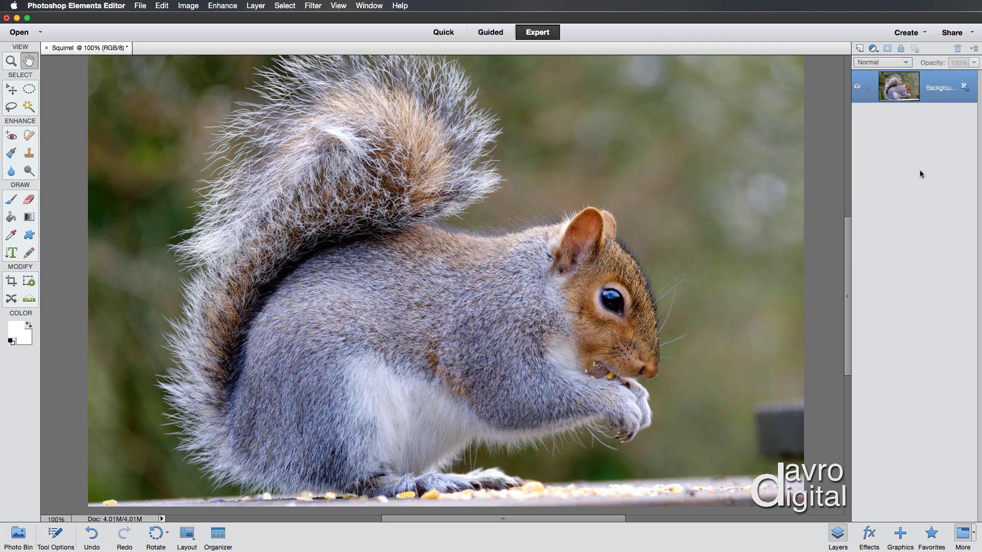
- Duplicate the Background layer into Layer 1 with Cmd+J
key("super+j")
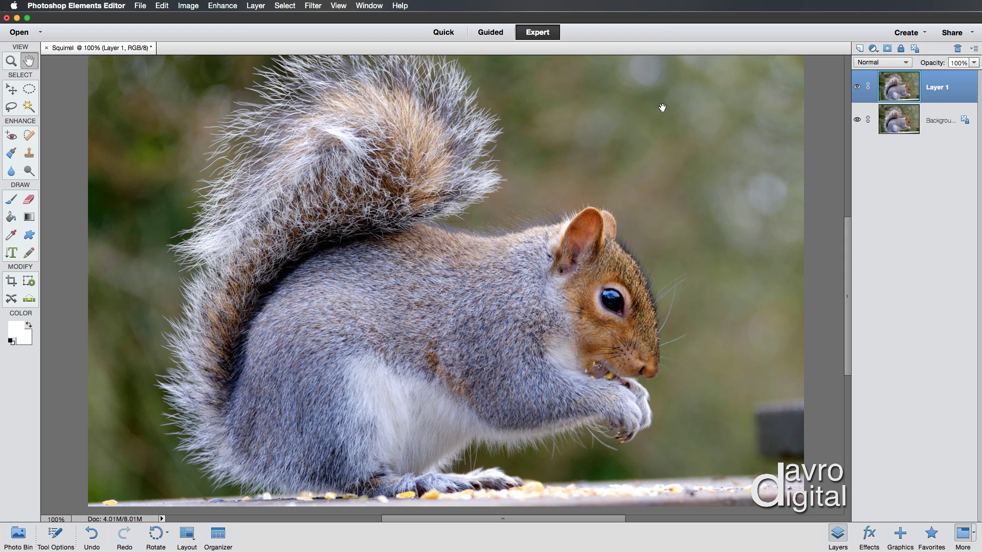
left_click(228, 10)
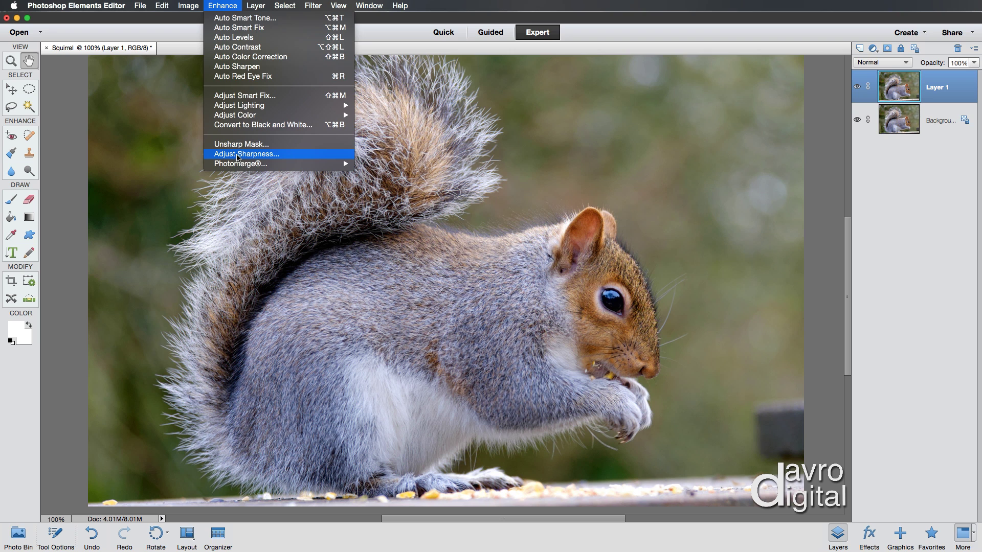
- Open Adjust Sharpness on Layer 1 and inspect its preview on the paws, belly and tail
left_click(237, 155)
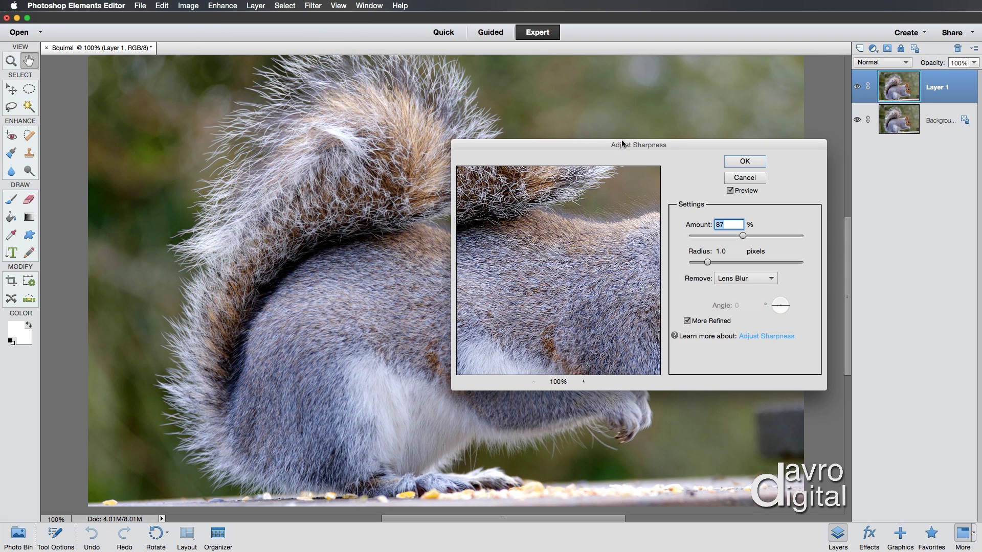
left_click_drag(618, 145, 738, 55)
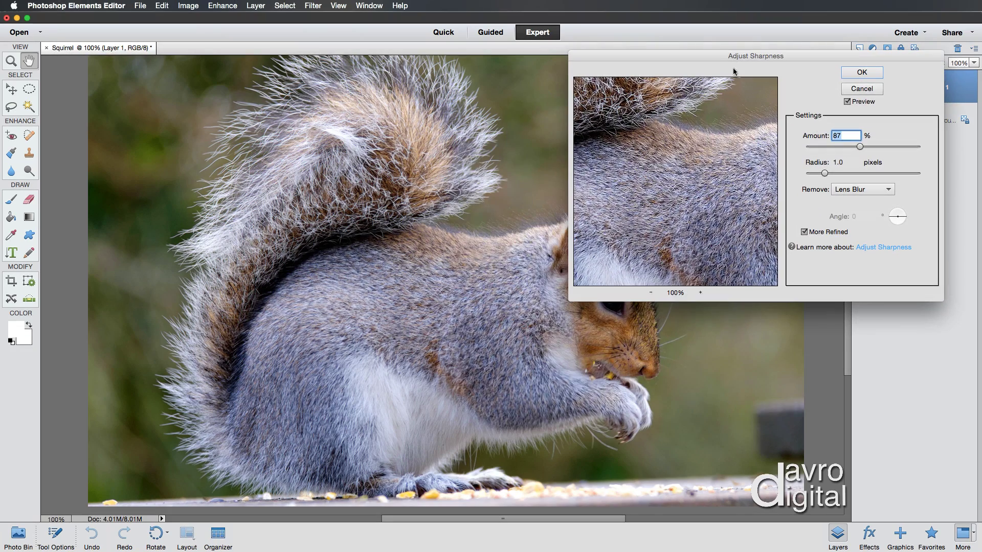
left_click(731, 191)
left_click_drag(731, 190, 581, 158)
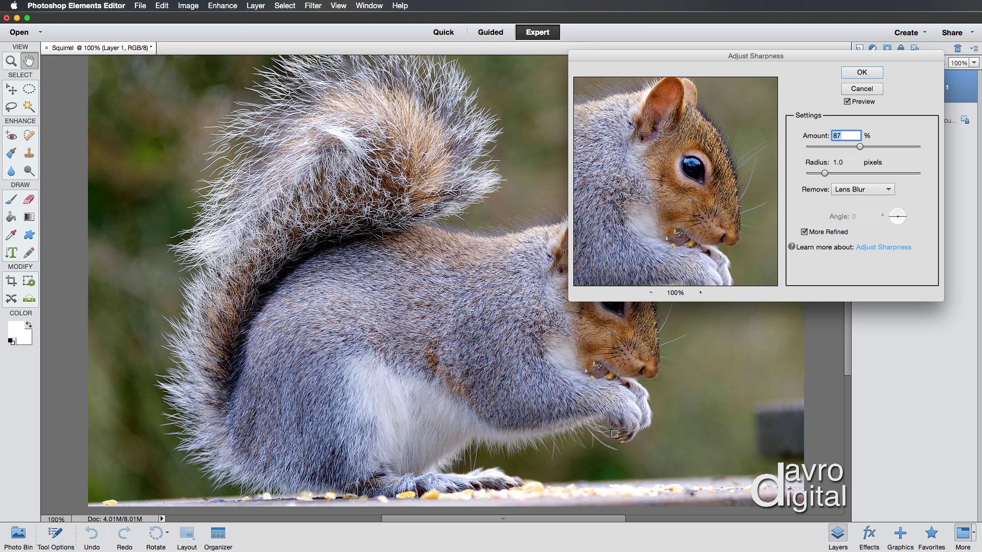
left_click(620, 436)
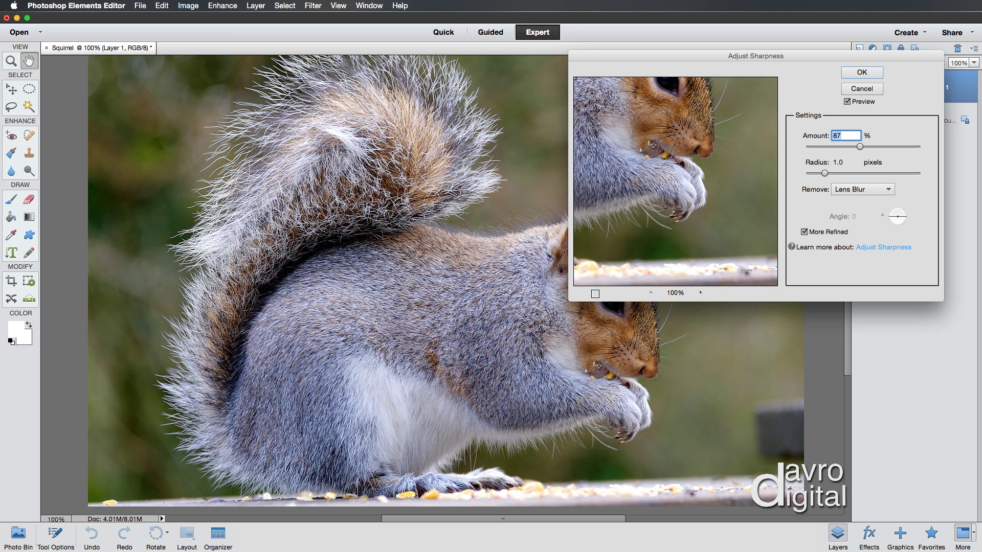
left_click(459, 476)
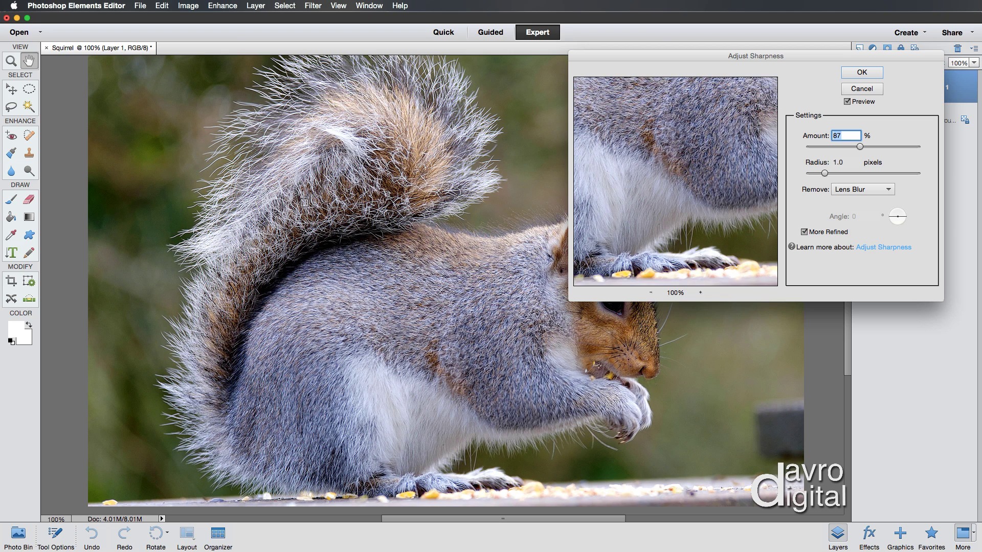
left_click(304, 202)
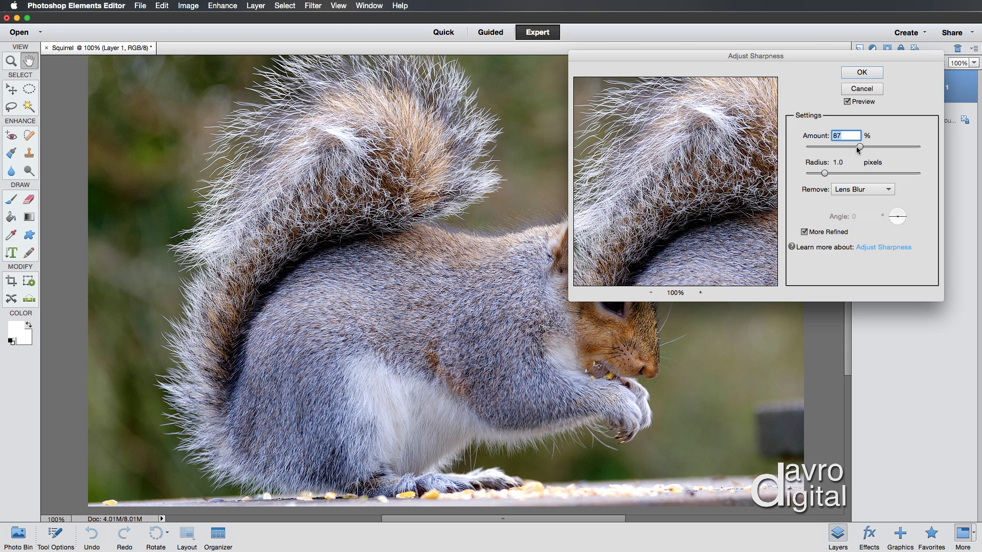
- Fine-tune the sharpening Amount to about 76% while checking the face and eye
left_click_drag(859, 146, 851, 148)
left_click_drag(604, 160, 480, 81)
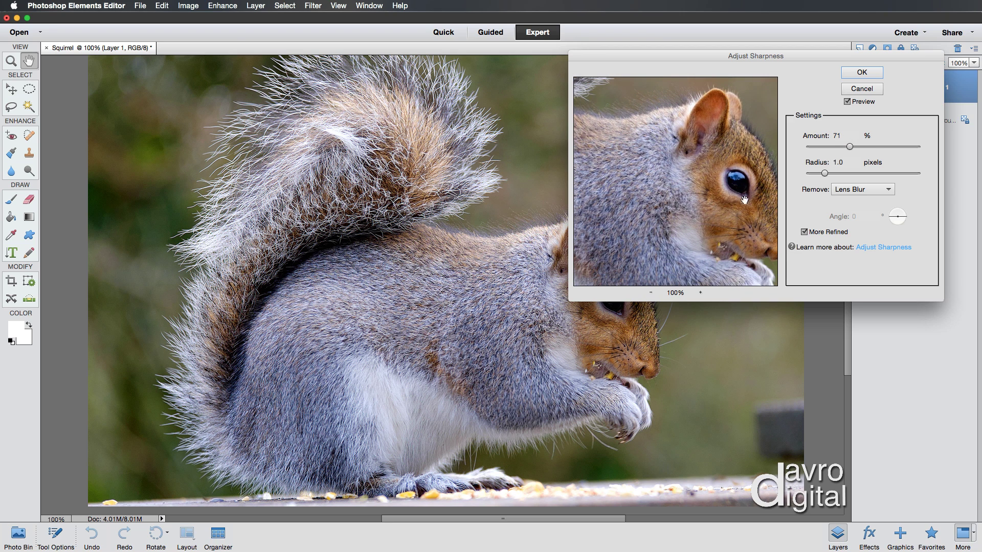
left_click(613, 310)
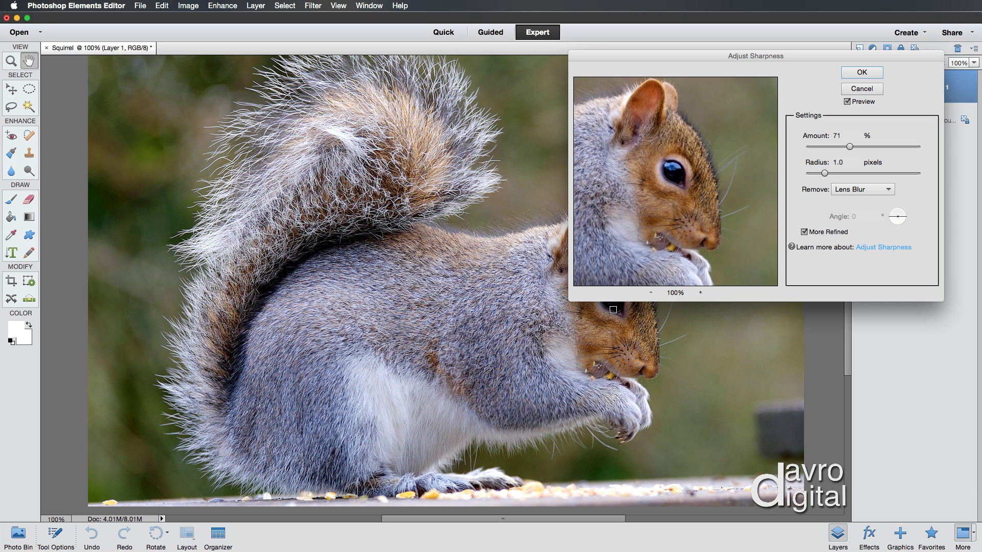
left_click_drag(672, 190, 692, 194)
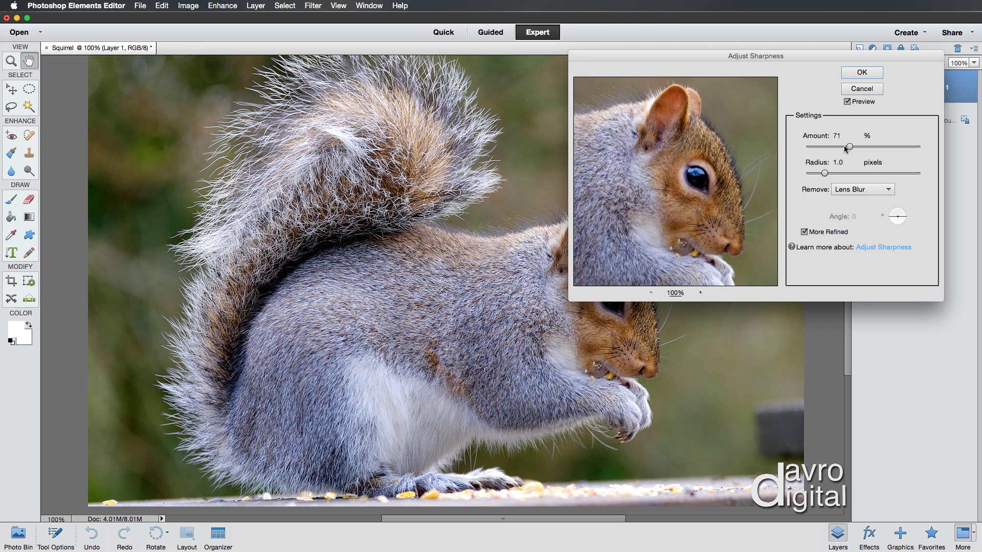
left_click_drag(849, 147, 854, 148)
mouse_move(692, 221)
left_mouse_down()
mouse_move(694, 174)
mouse_move(690, 218)
left_mouse_up()
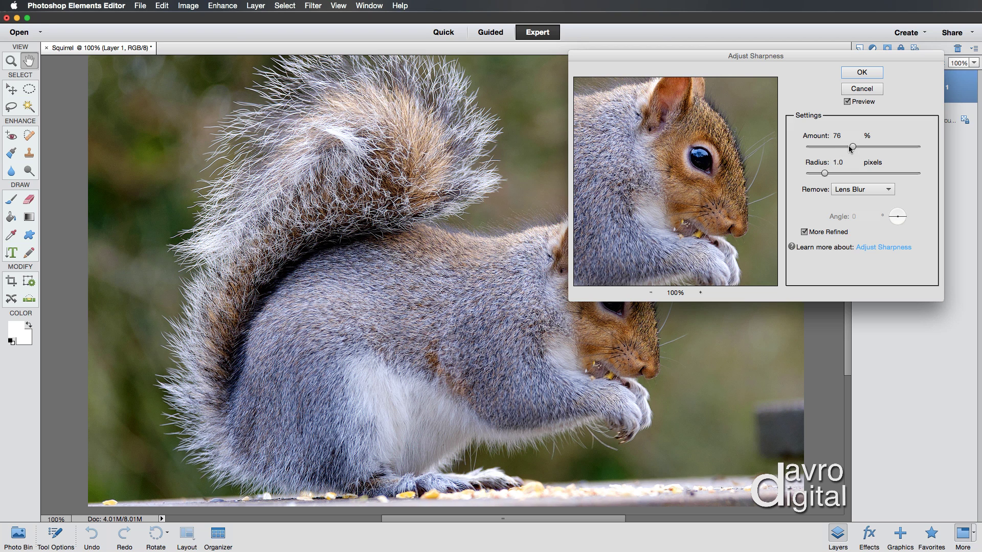
- Raise the Amount to 88%, keeping Radius 1.0 pixels and Lens Blur removal
left_click_drag(852, 147, 861, 148)
left_click(844, 189)
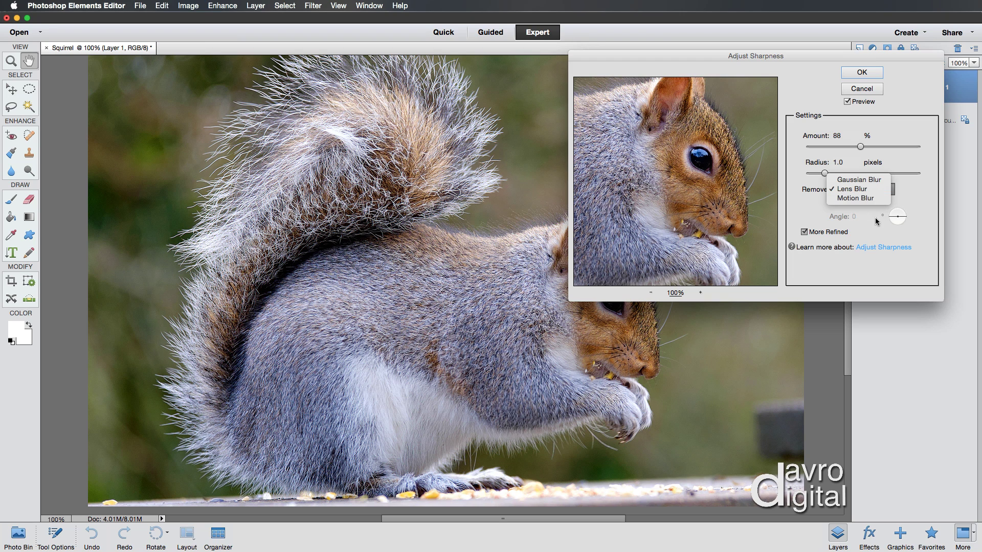
left_click(866, 190)
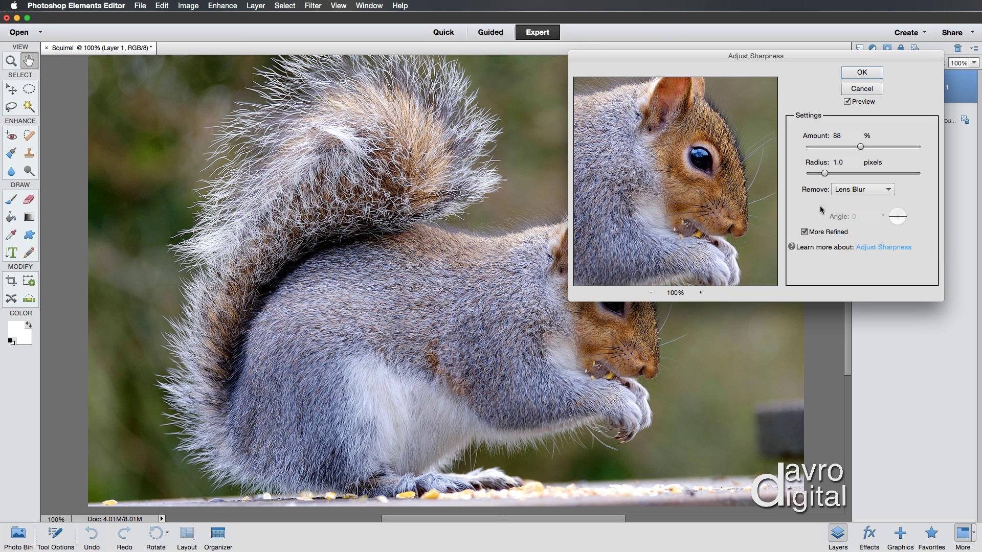
left_click_drag(789, 52, 367, 60)
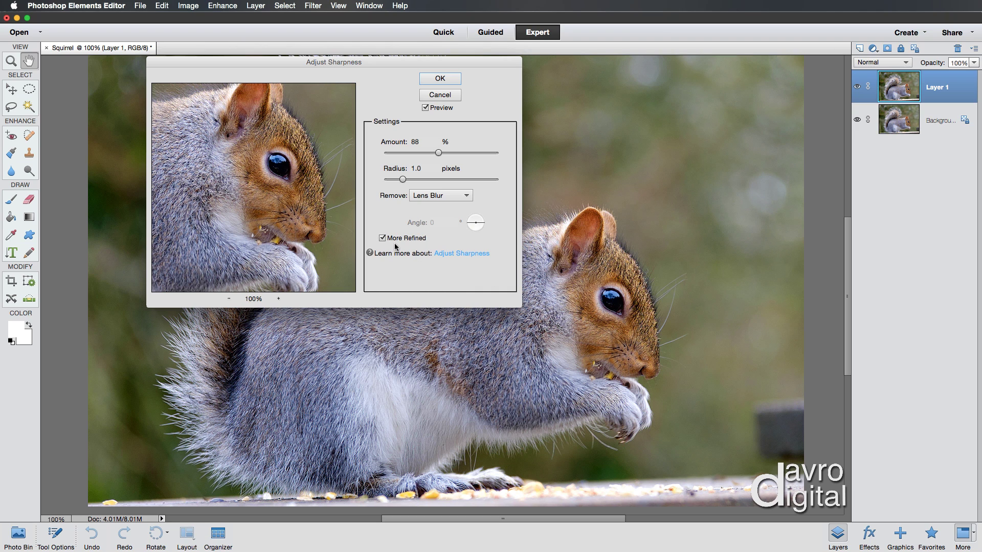
- Apply the 88% Lens Blur sharpening and compare by hiding and showing Layer 1
left_click(439, 78)
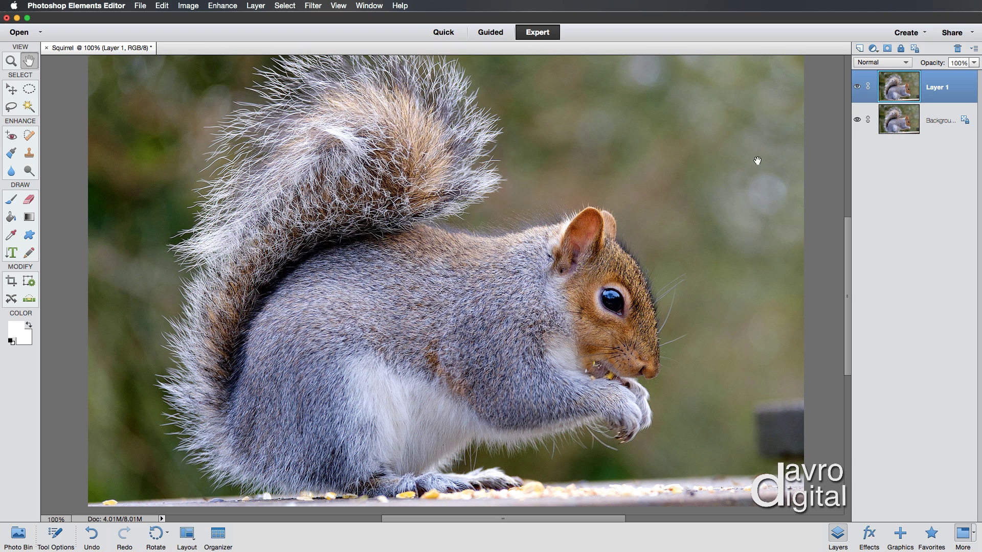
left_click(857, 88)
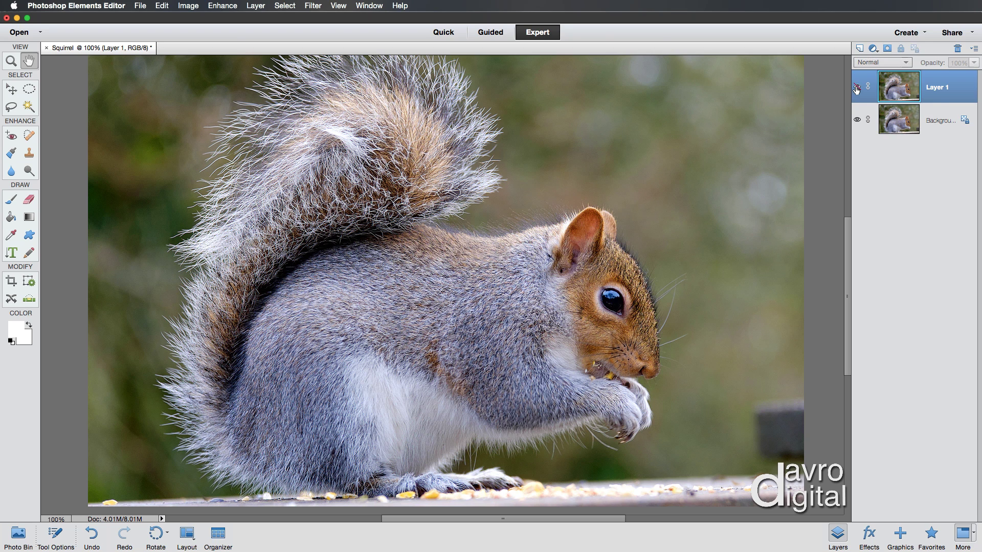
left_click(857, 88)
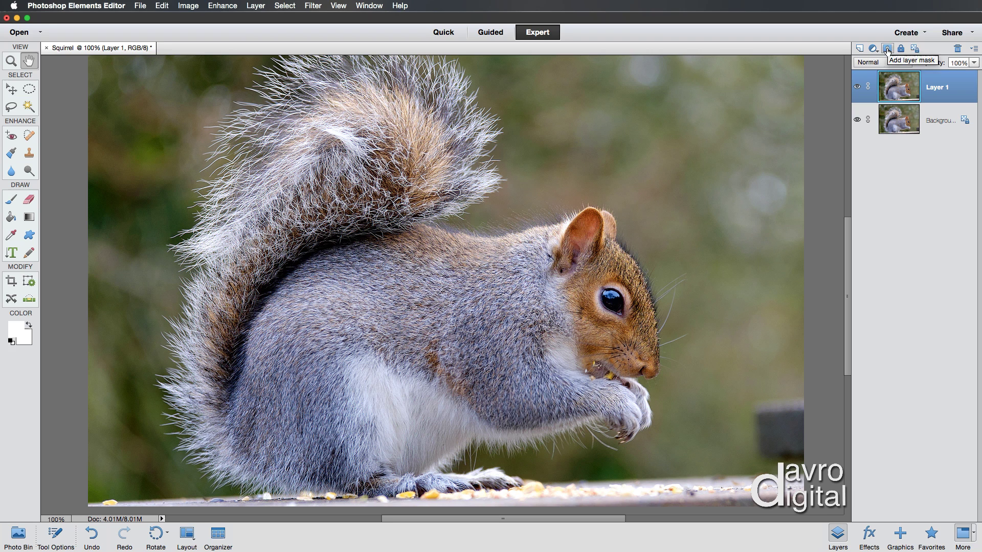
- Add a layer mask to Layer 1, invert it to black, then briefly disable and re-enable it
left_click(887, 49)
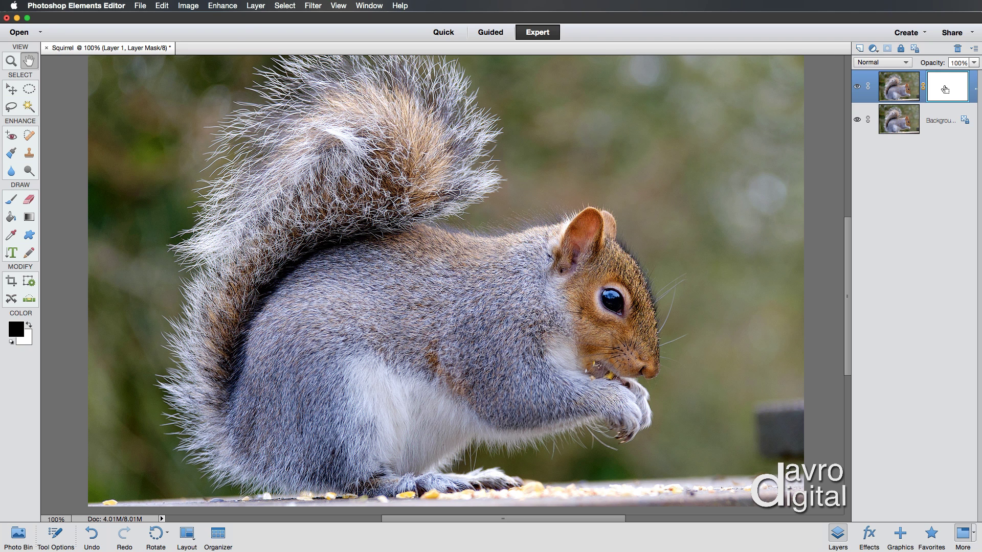
key("super+i")
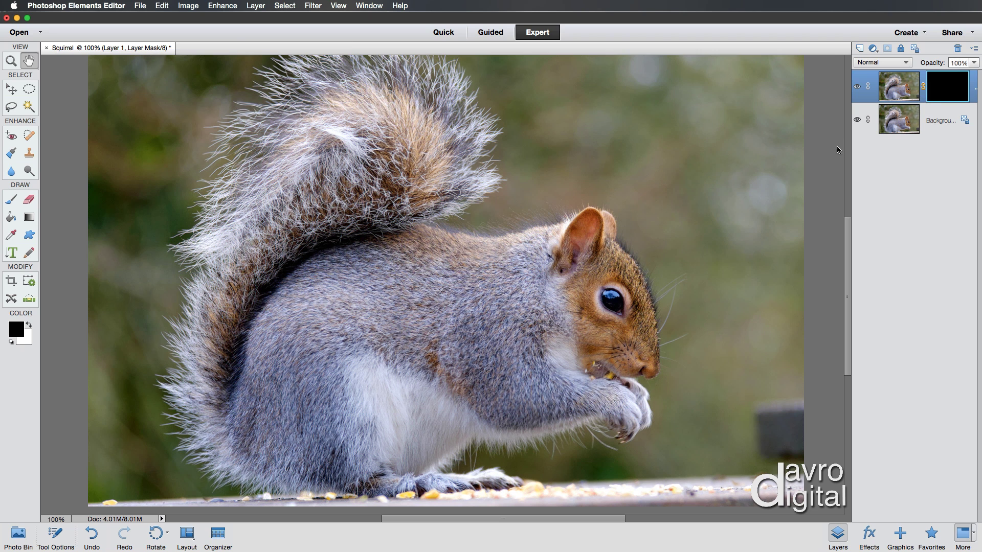
left_click(944, 86, "shift")
left_click(945, 86, "shift")
- Set up the Gradient tool as a radial Foreground to Transparent gradient
left_click(30, 218)
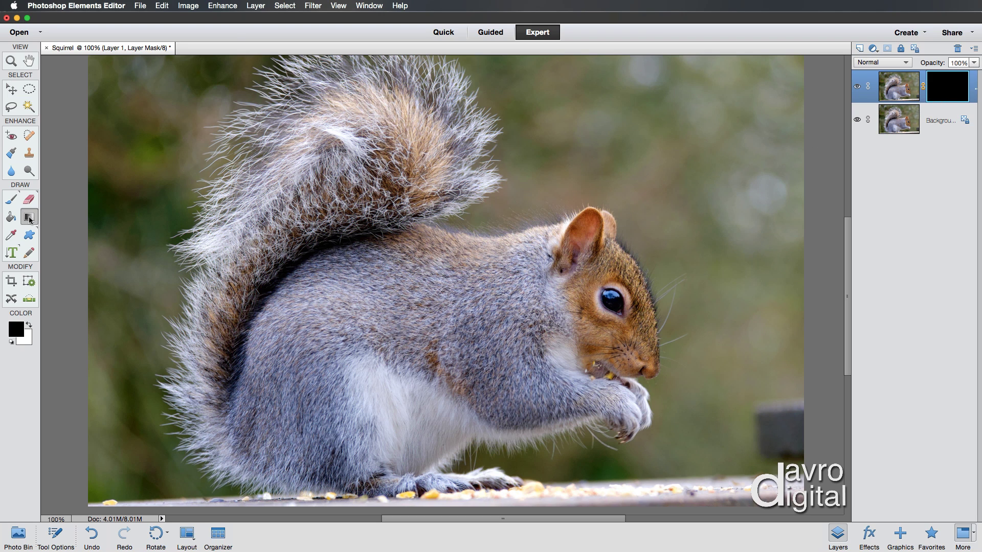
left_click(56, 537)
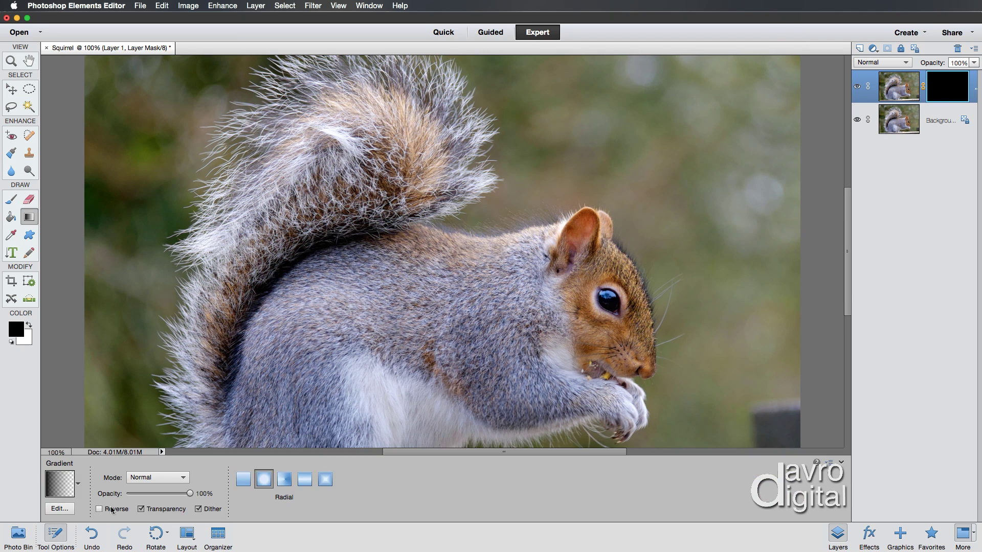
left_click(263, 479)
left_click(79, 484)
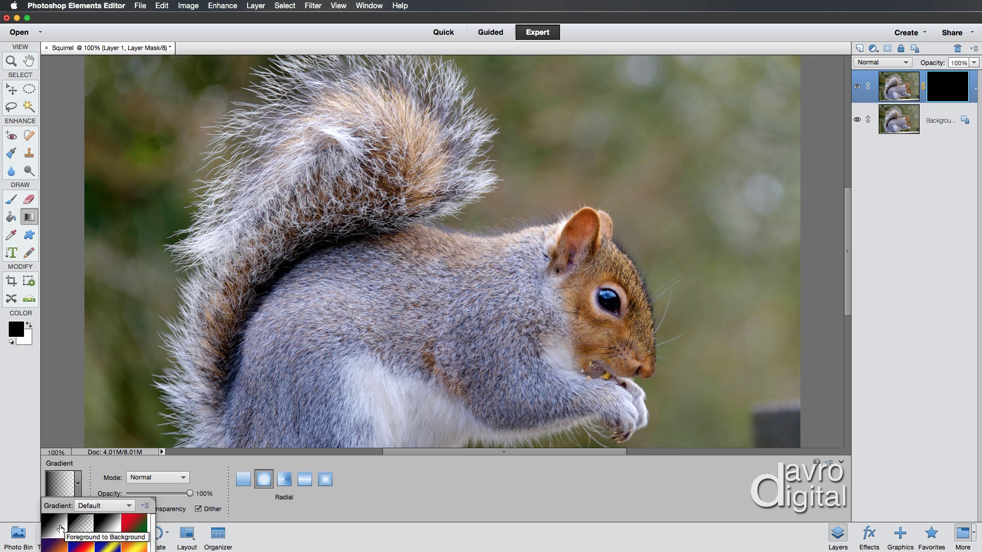
left_click(61, 529)
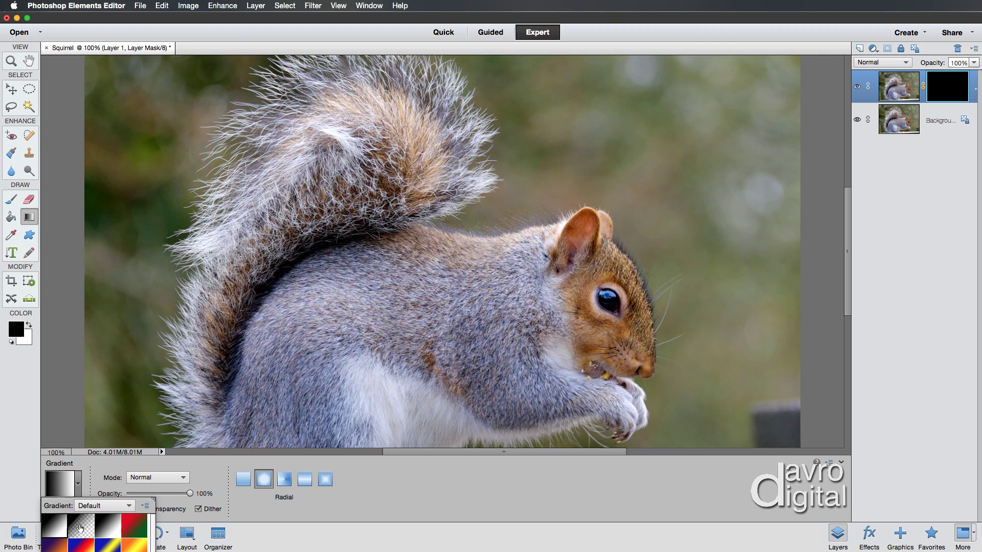
left_click(80, 529)
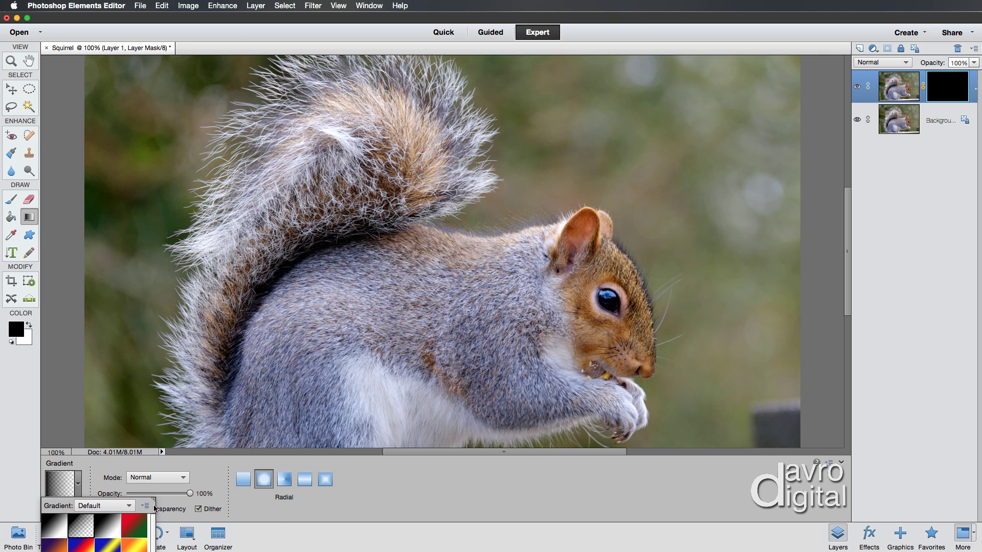
left_click(276, 513)
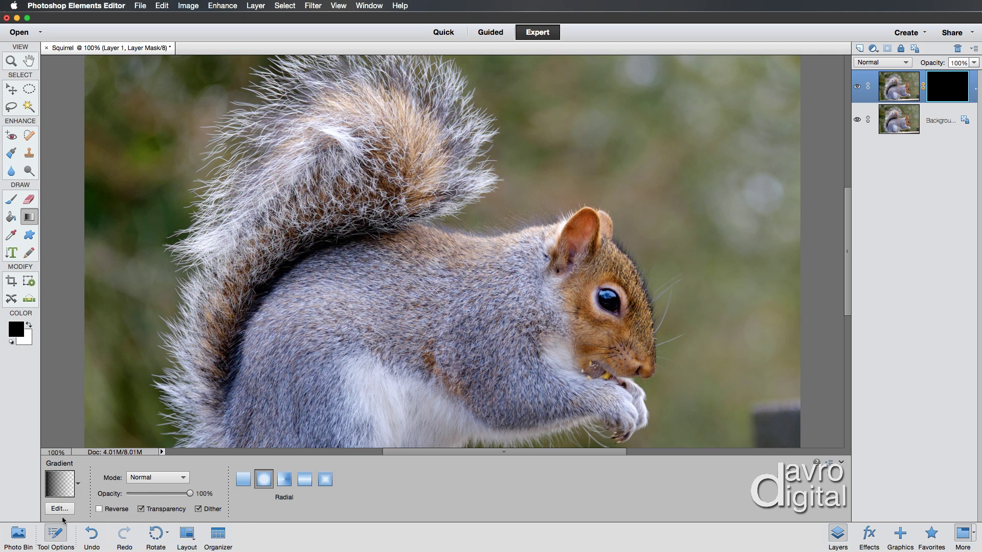
left_click(55, 534)
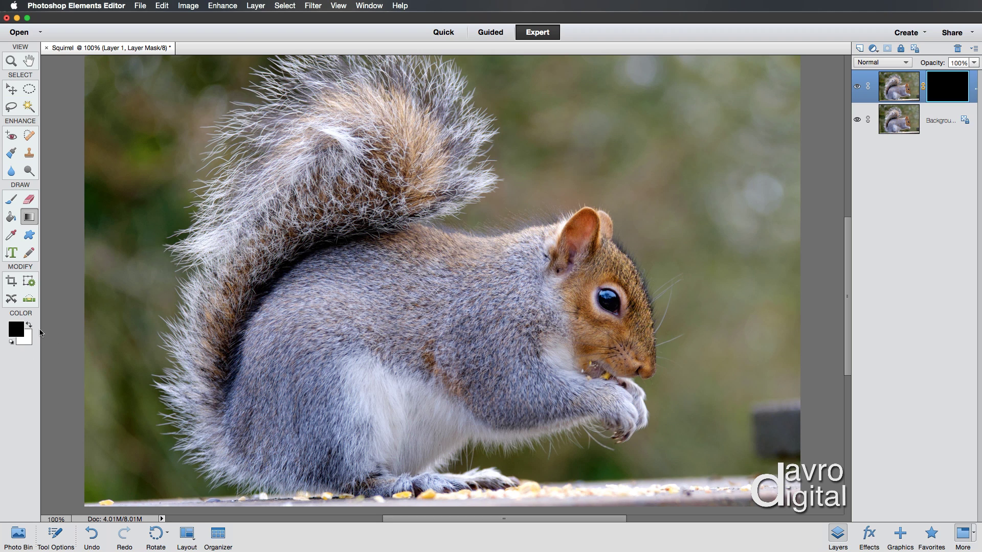
- Make white the foreground colour and lower the gradient opacity to 70%
key("x")
left_click(56, 535)
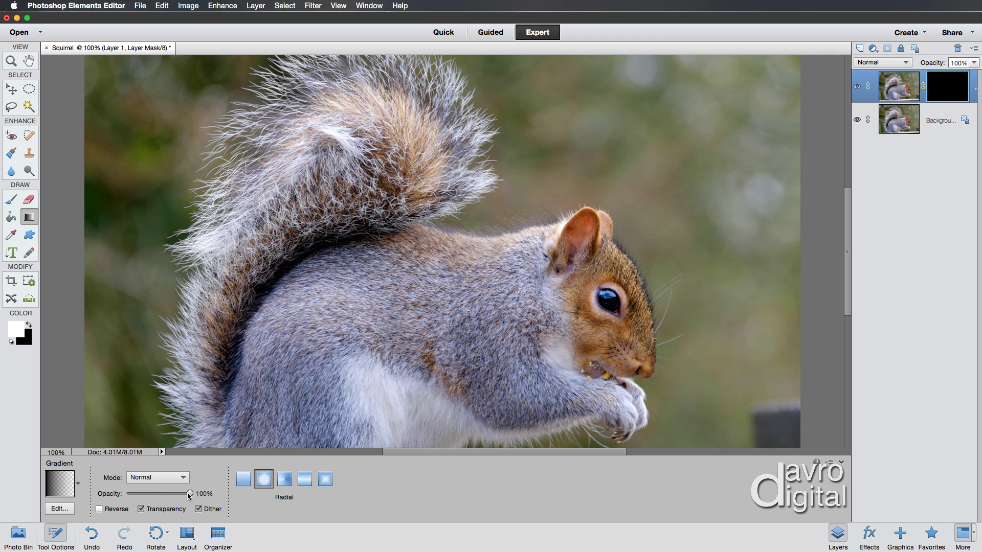
left_click_drag(188, 493, 170, 494)
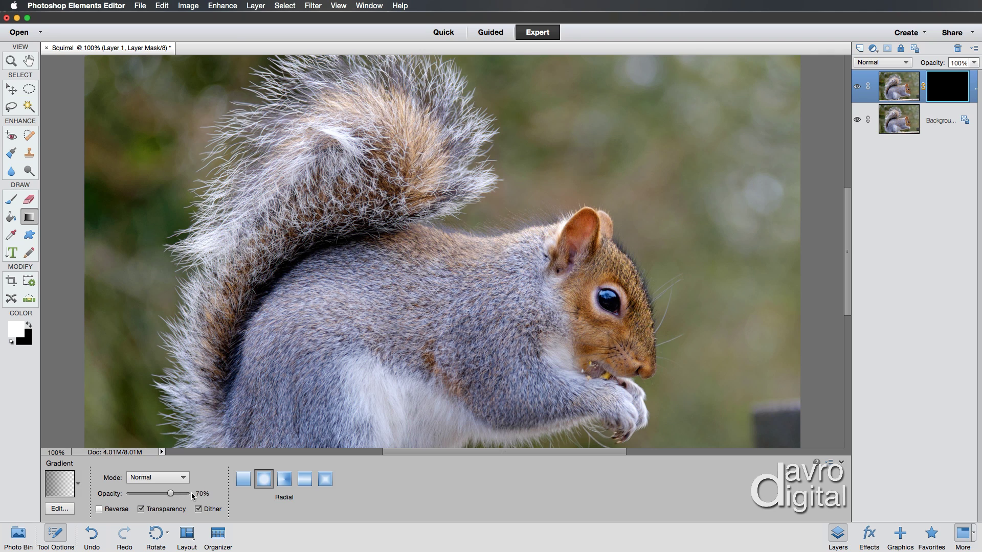
left_click(55, 534)
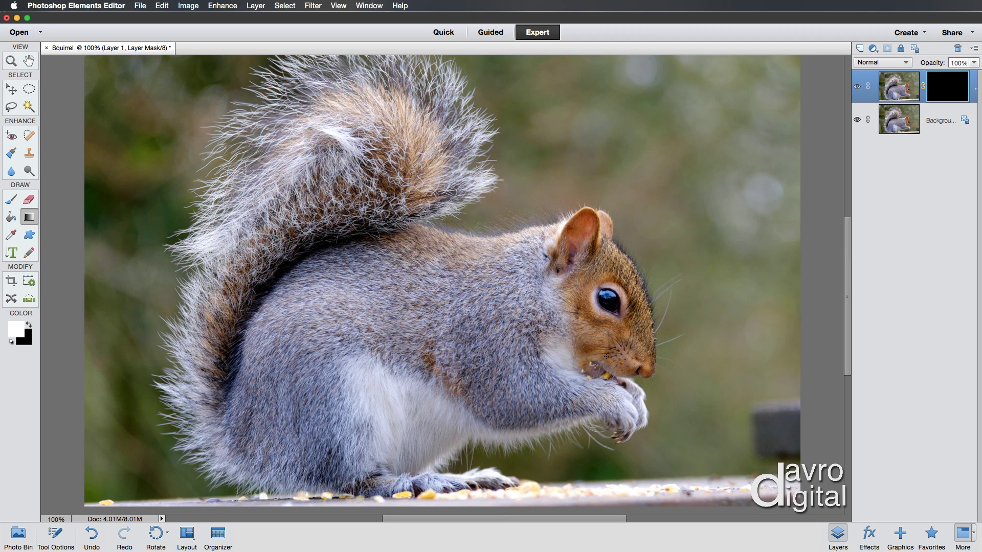
- Drag white radial gradients over the squirrel's eye, ear, back, paws and belly
left_click_drag(605, 303, 666, 303)
left_click_drag(609, 302, 666, 309)
left_click_drag(593, 251, 565, 227)
left_click_drag(496, 289, 601, 326)
left_click_drag(588, 406, 648, 432)
left_click_drag(340, 406, 361, 379)
- Add white radial gradients across the tail's base, lower and upper parts, and the body
left_click_drag(162, 423, 229, 365)
left_click_drag(225, 485, 209, 503)
left_click_drag(238, 263, 220, 236)
scroll(317, 106, "up", 3)
left_click_drag(345, 105, 424, 195)
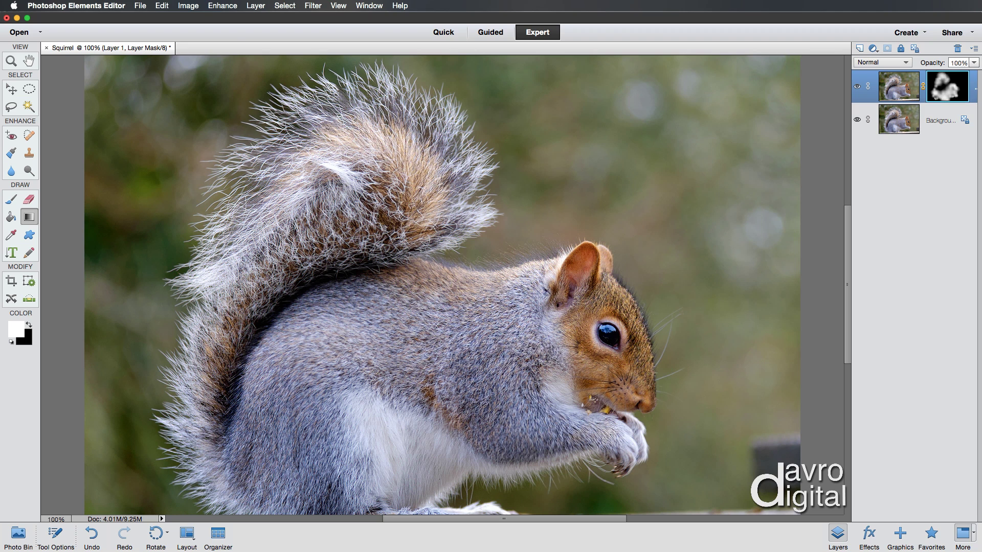
left_click_drag(341, 256, 379, 394)
- Show the red mask overlay and reveal more sharpening on the upper tail
key("backslash")
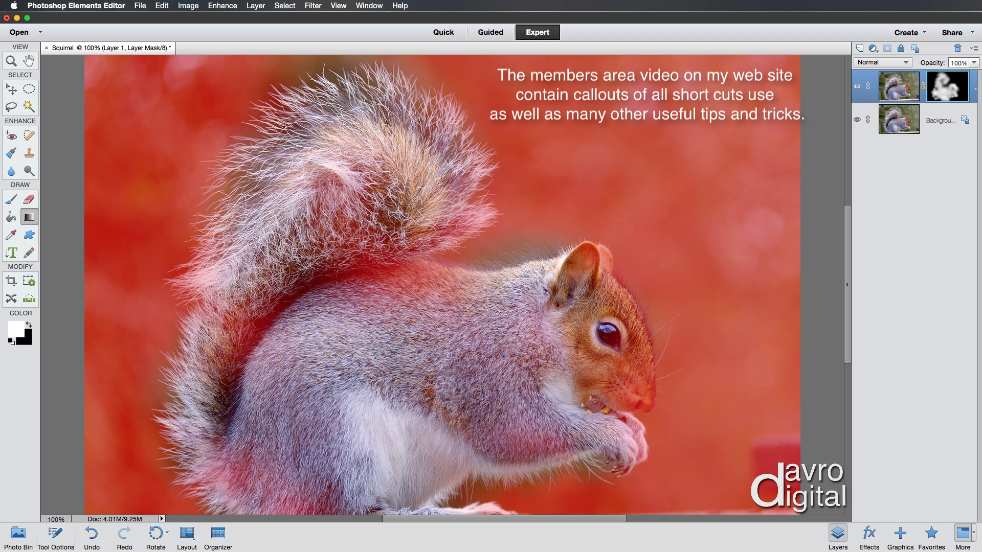
scroll(370, 457, "down", 4)
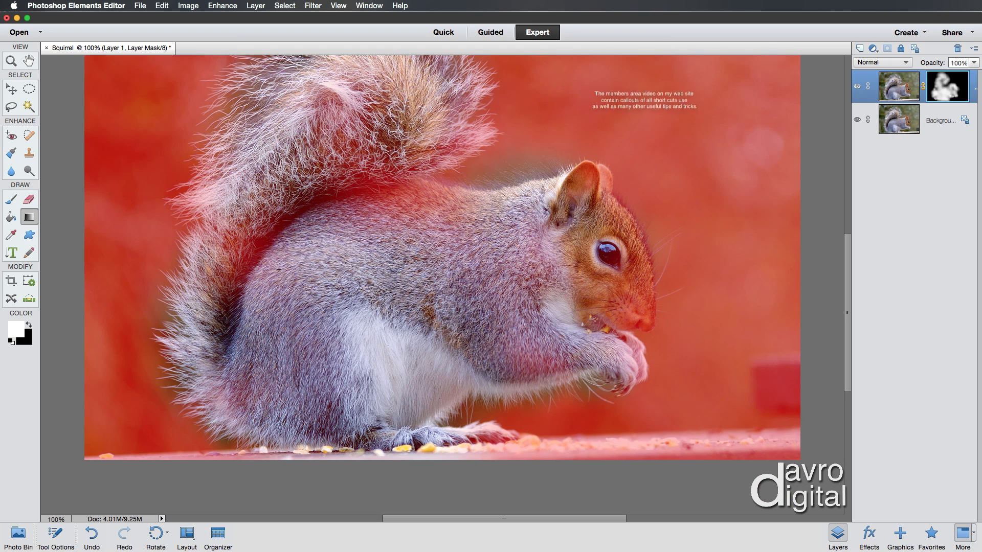
scroll(318, 268, "up", 6)
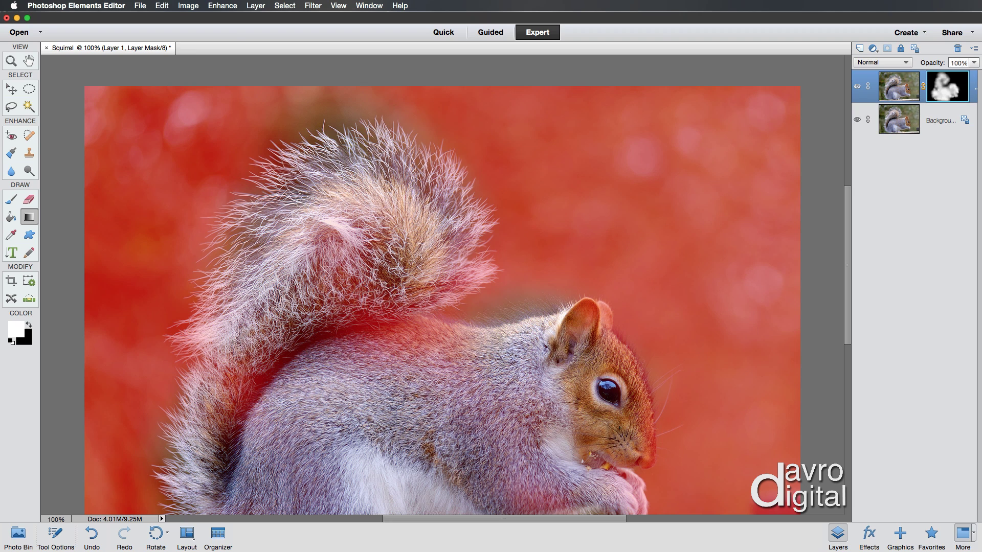
scroll(613, 484, "down", 3)
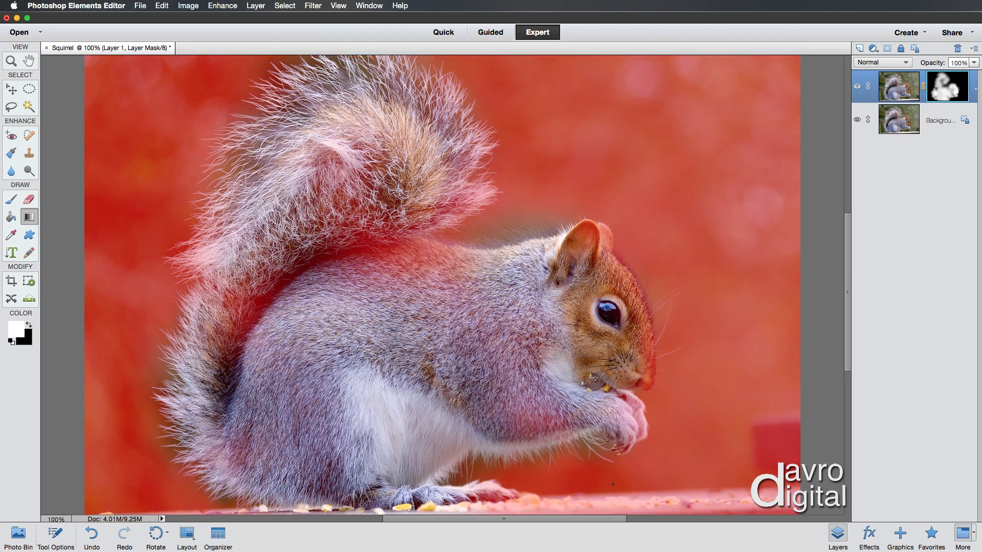
scroll(613, 485, "down", 1)
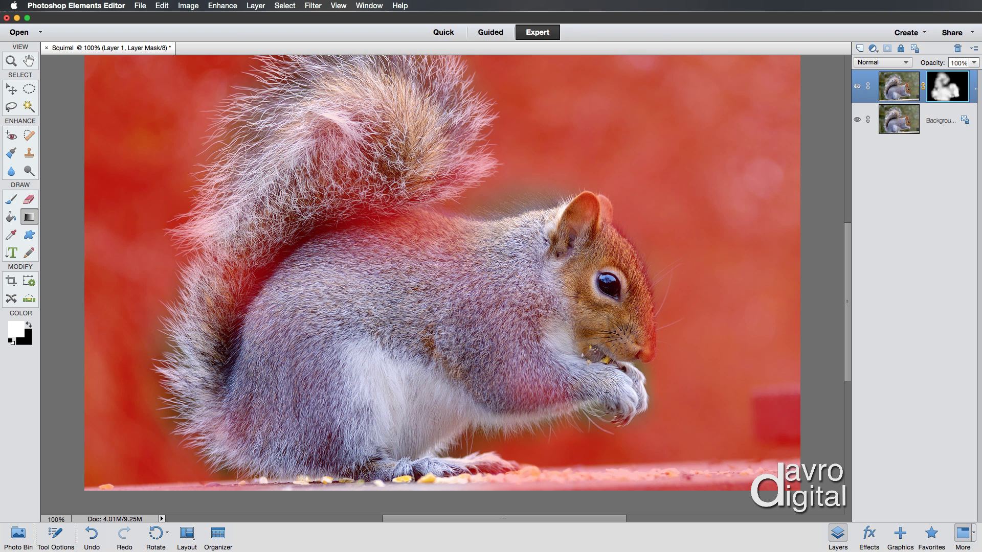
scroll(488, 322, "up", 5)
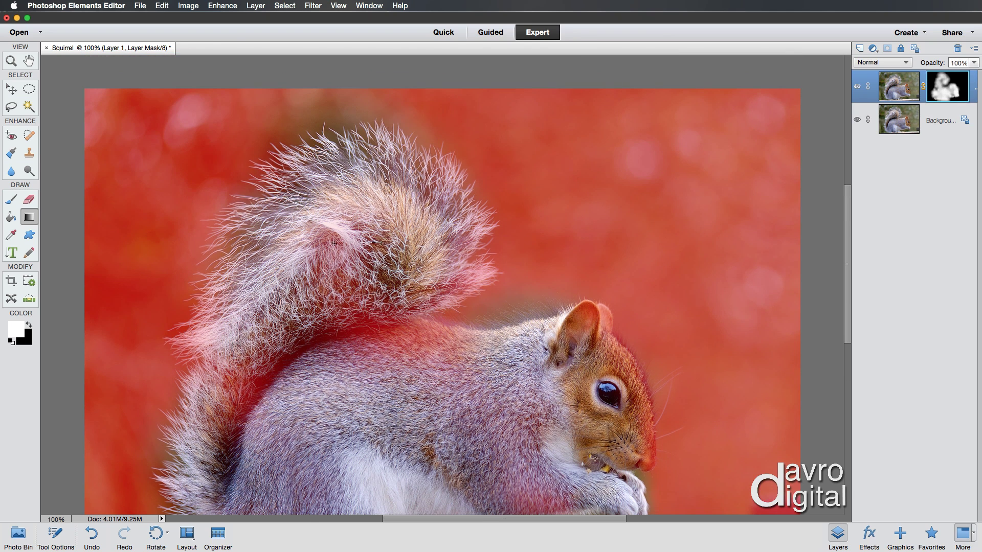
left_click_drag(358, 165, 313, 197)
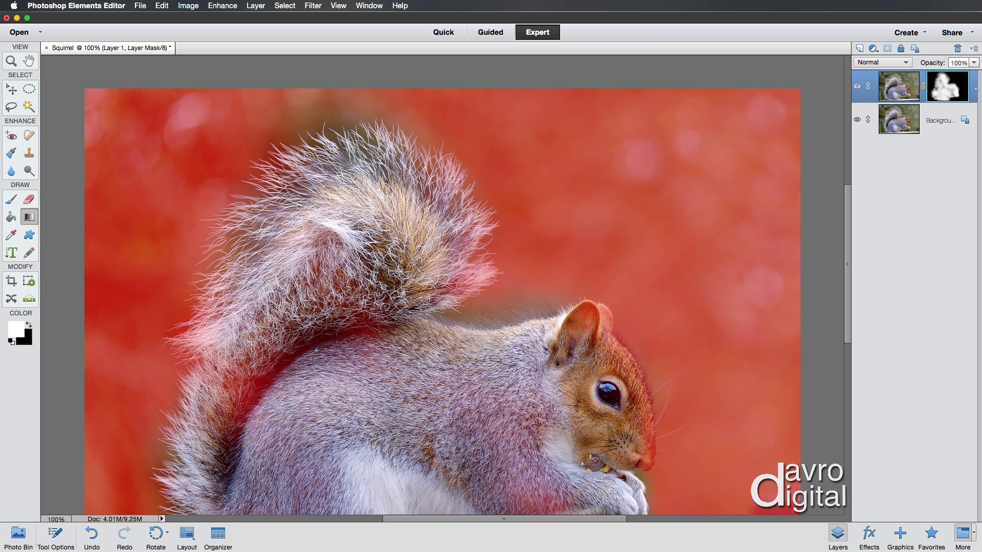
- Refine the mask: reveal the eye, face and ear, hide the chin, then hide the overlay
scroll(231, 439, "down", 4)
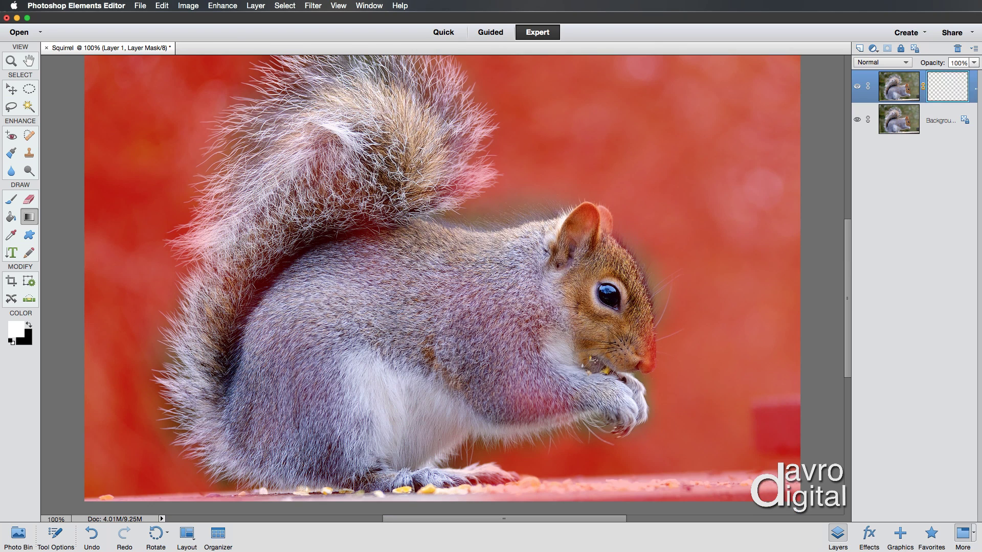
left_click_drag(611, 283, 713, 267)
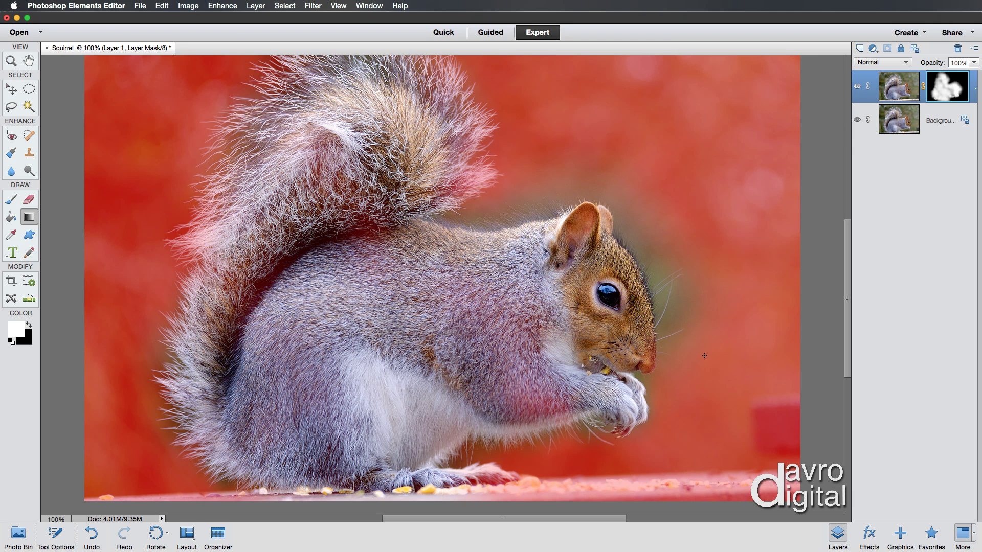
key("x")
left_click_drag(665, 351, 652, 387)
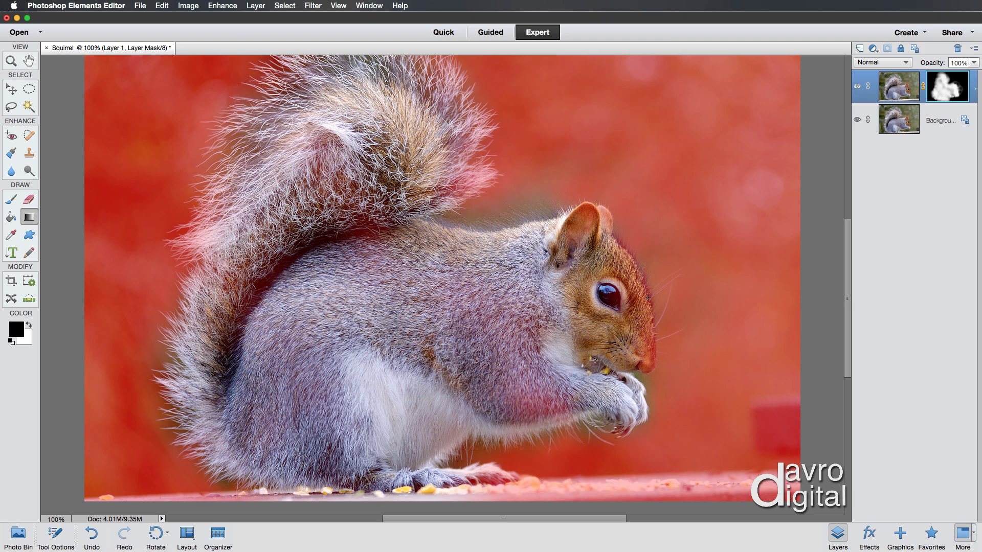
key("x")
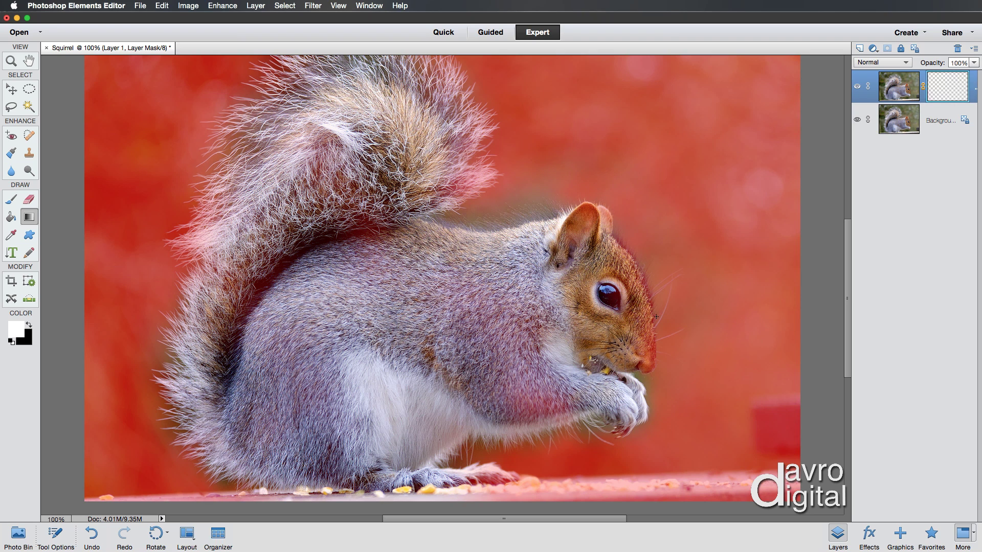
left_click_drag(654, 292, 679, 274)
left_click_drag(602, 221, 604, 196)
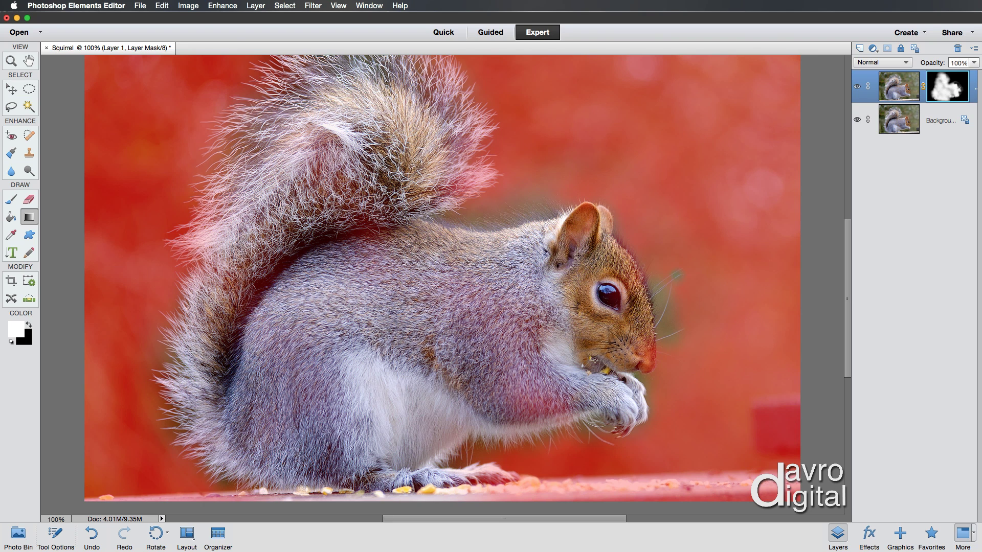
key("backslash")
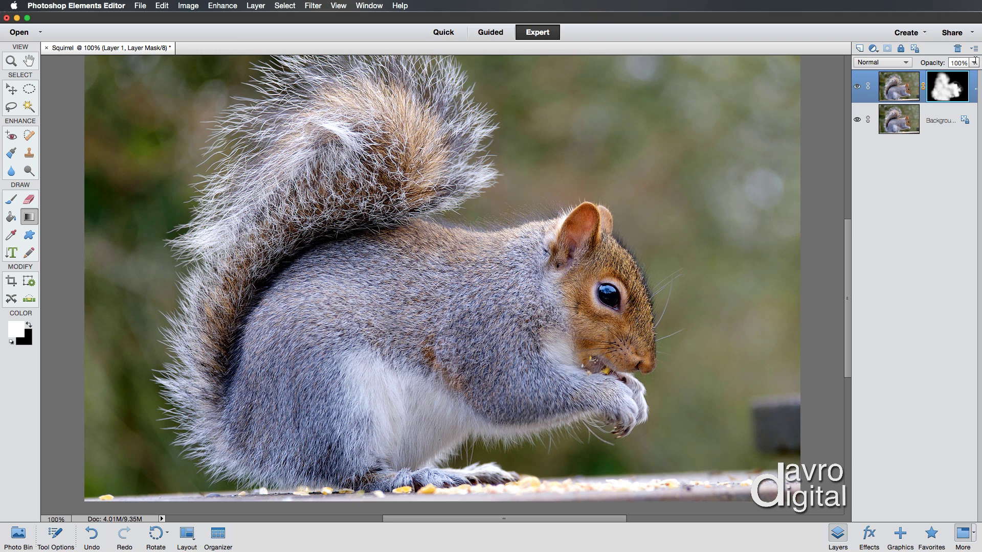
- Set Layer 1 opacity to 86% and merge it down into the Background
left_click_drag(940, 65, 933, 65)
left_click(258, 6)
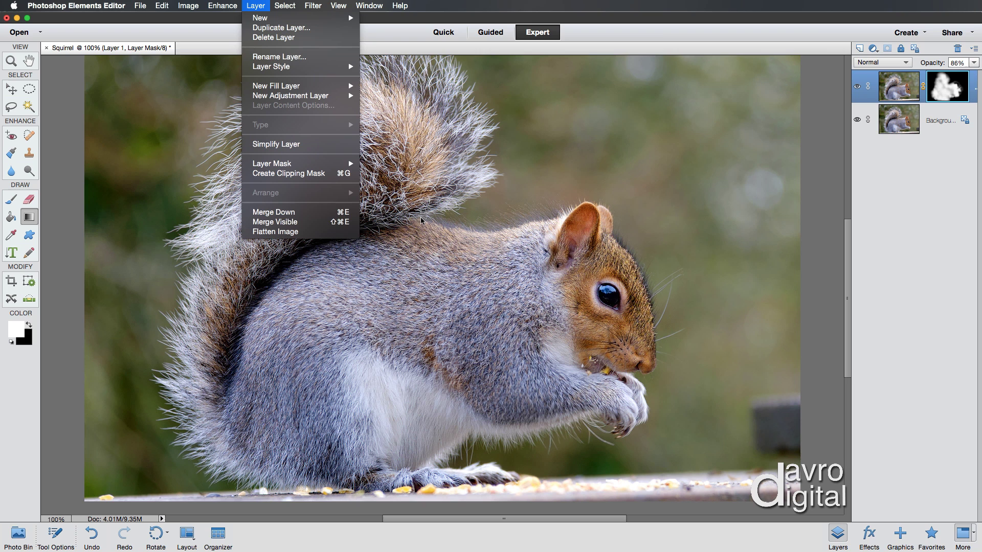
left_click(333, 212)
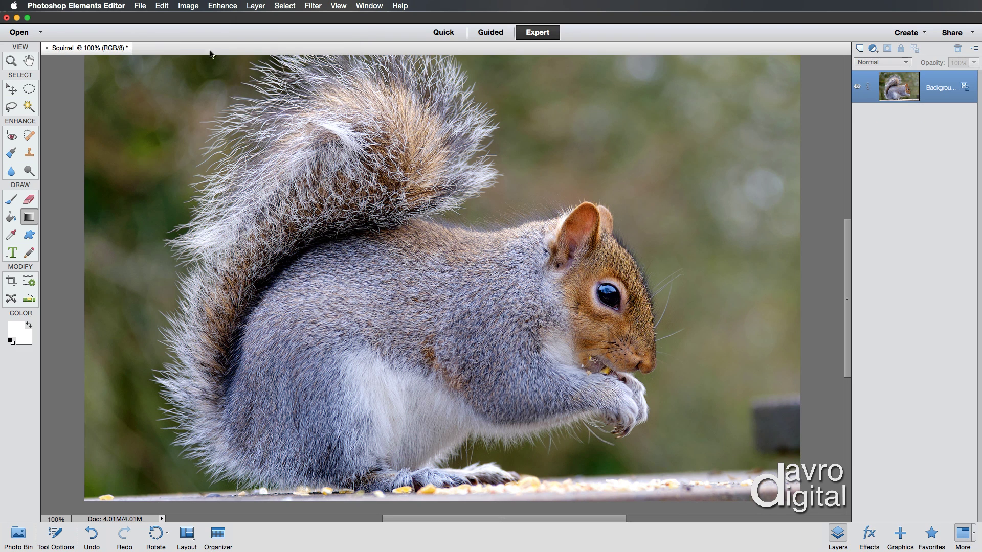
- Save the image as JPEG in the Finished folder with quality 8
left_click(140, 6)
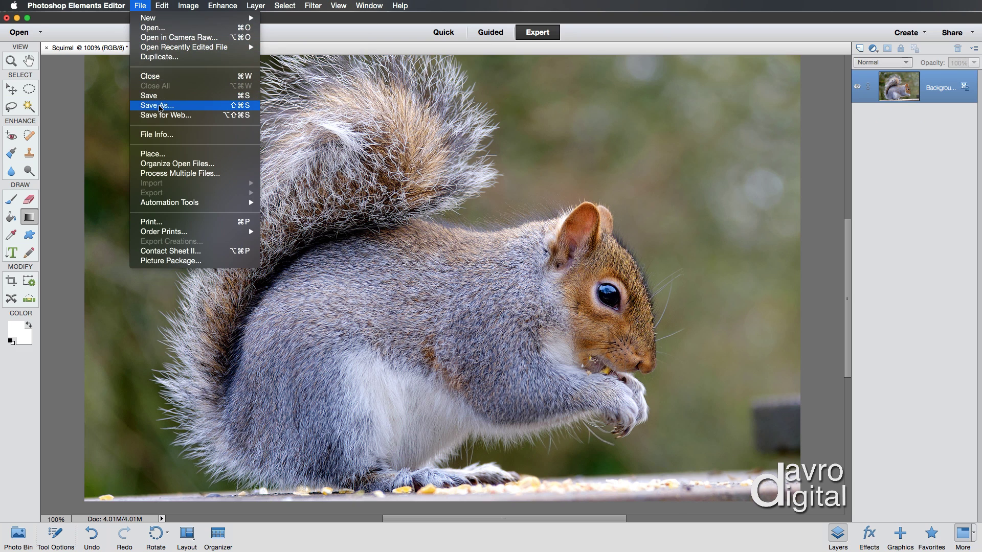
left_click(160, 107)
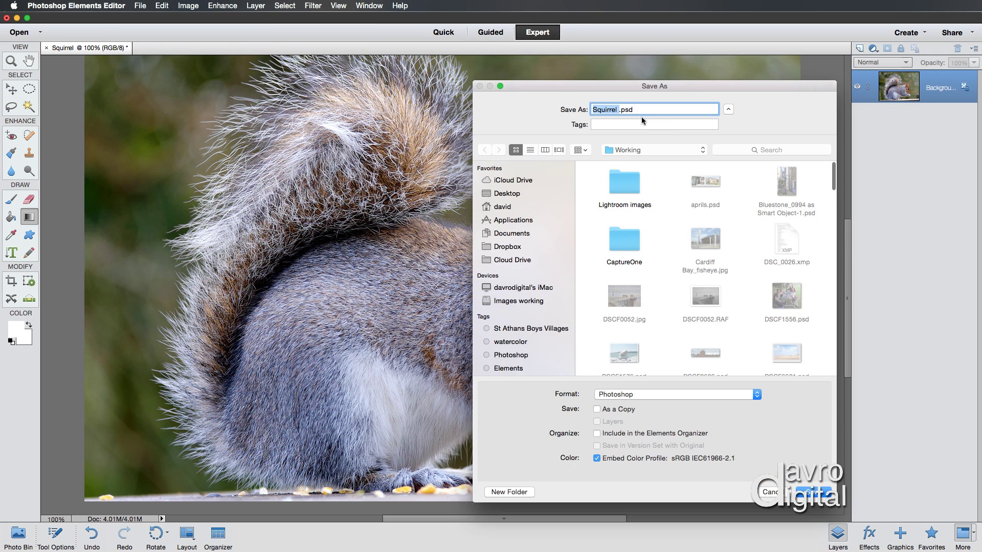
left_click(628, 397)
left_click(626, 432)
left_click(648, 148)
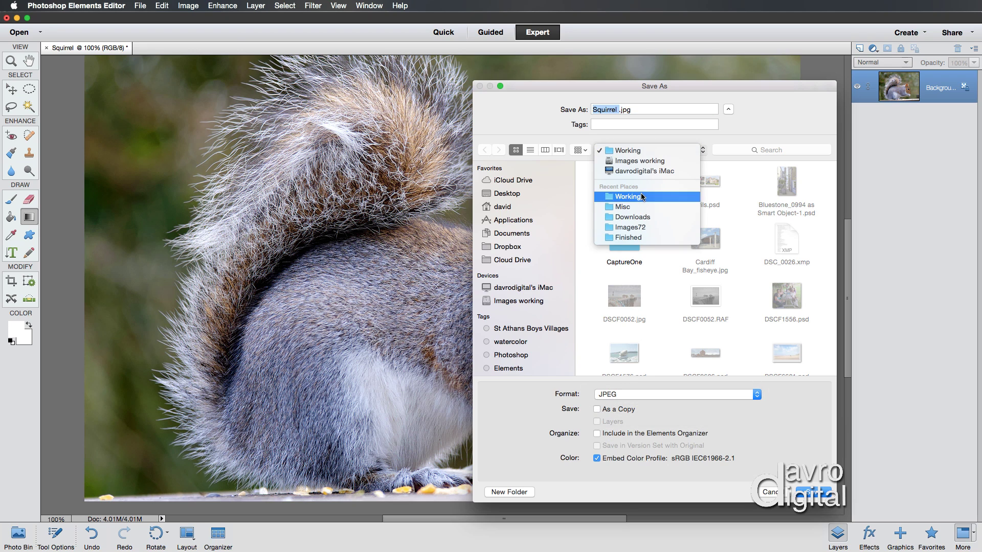
left_click(639, 237)
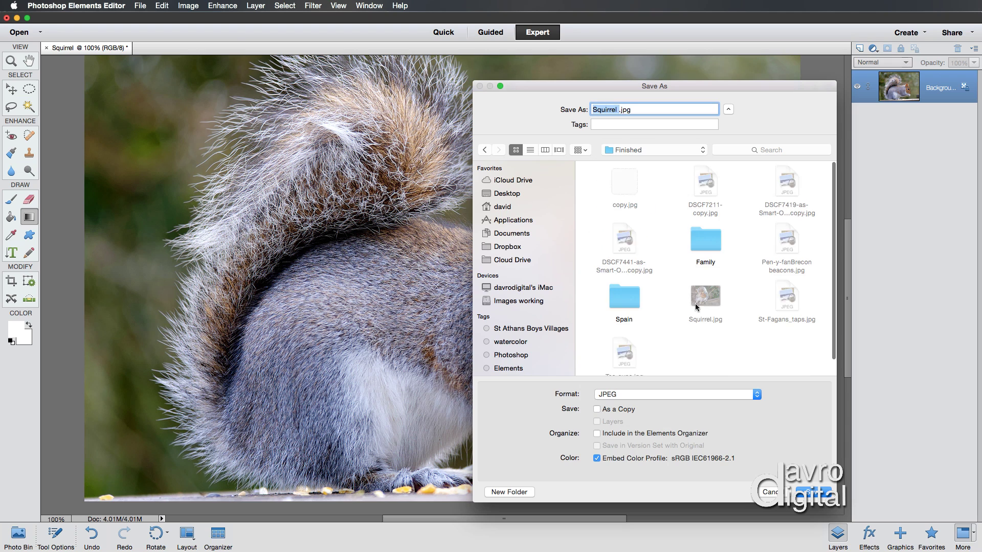
left_click(813, 492)
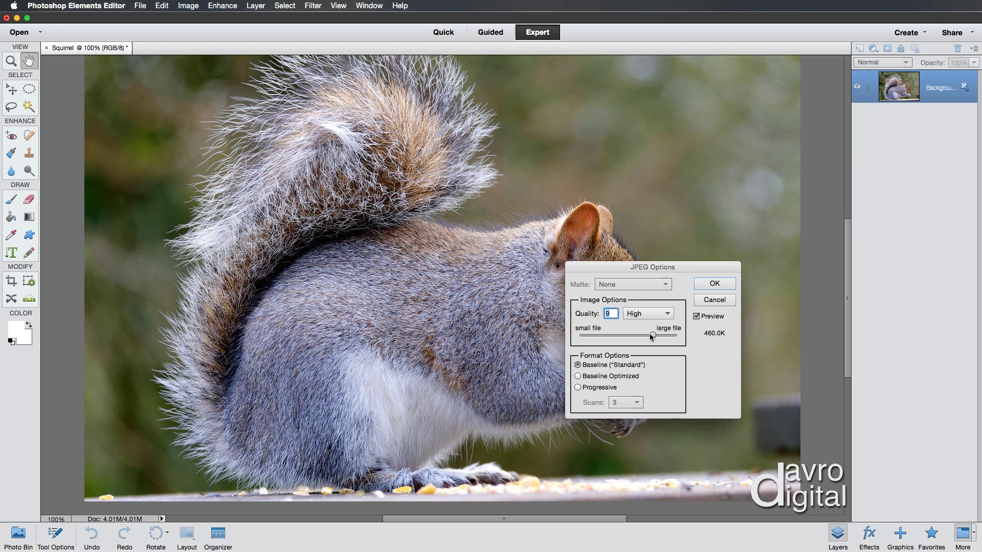
mouse_move(651, 336)
left_mouse_down()
mouse_move(677, 338)
mouse_move(643, 337)
left_mouse_up()
- Confirm the JPEG options and fit the whole photo on screen
left_click(709, 285)
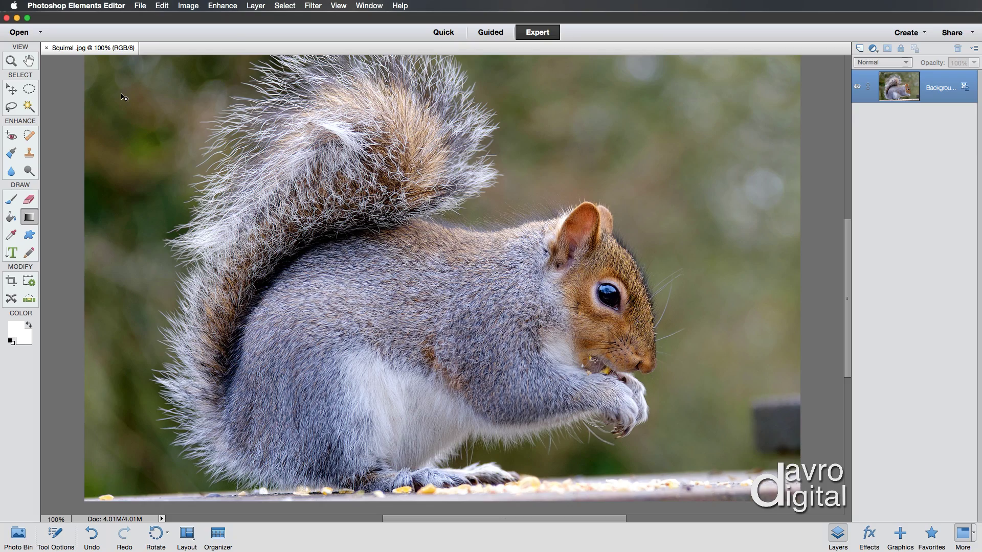
key("super+0")
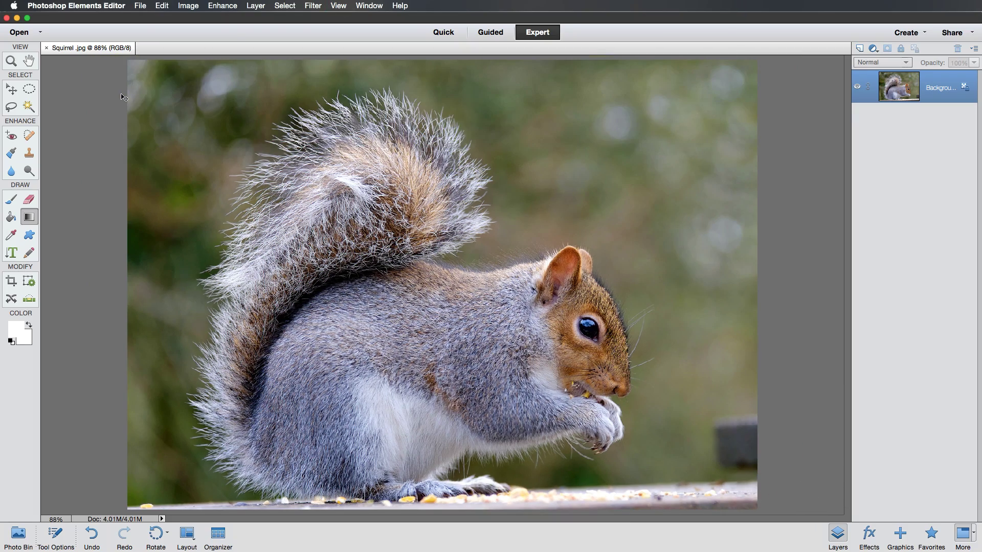